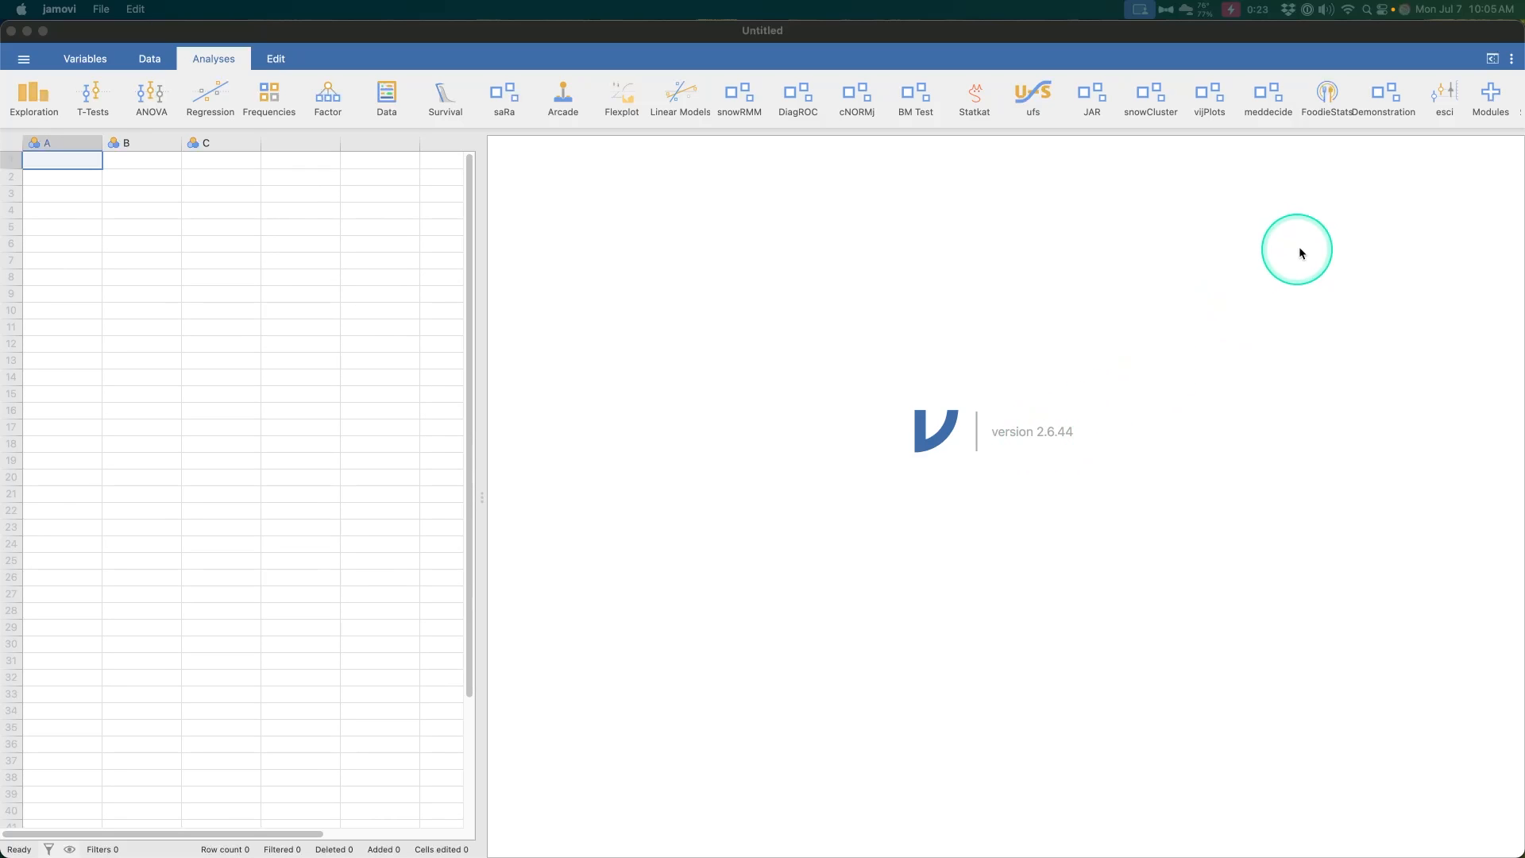
- Check that the OneHotEncoding module is installed by searching the installed modules for "one"
left_click(1484, 102)
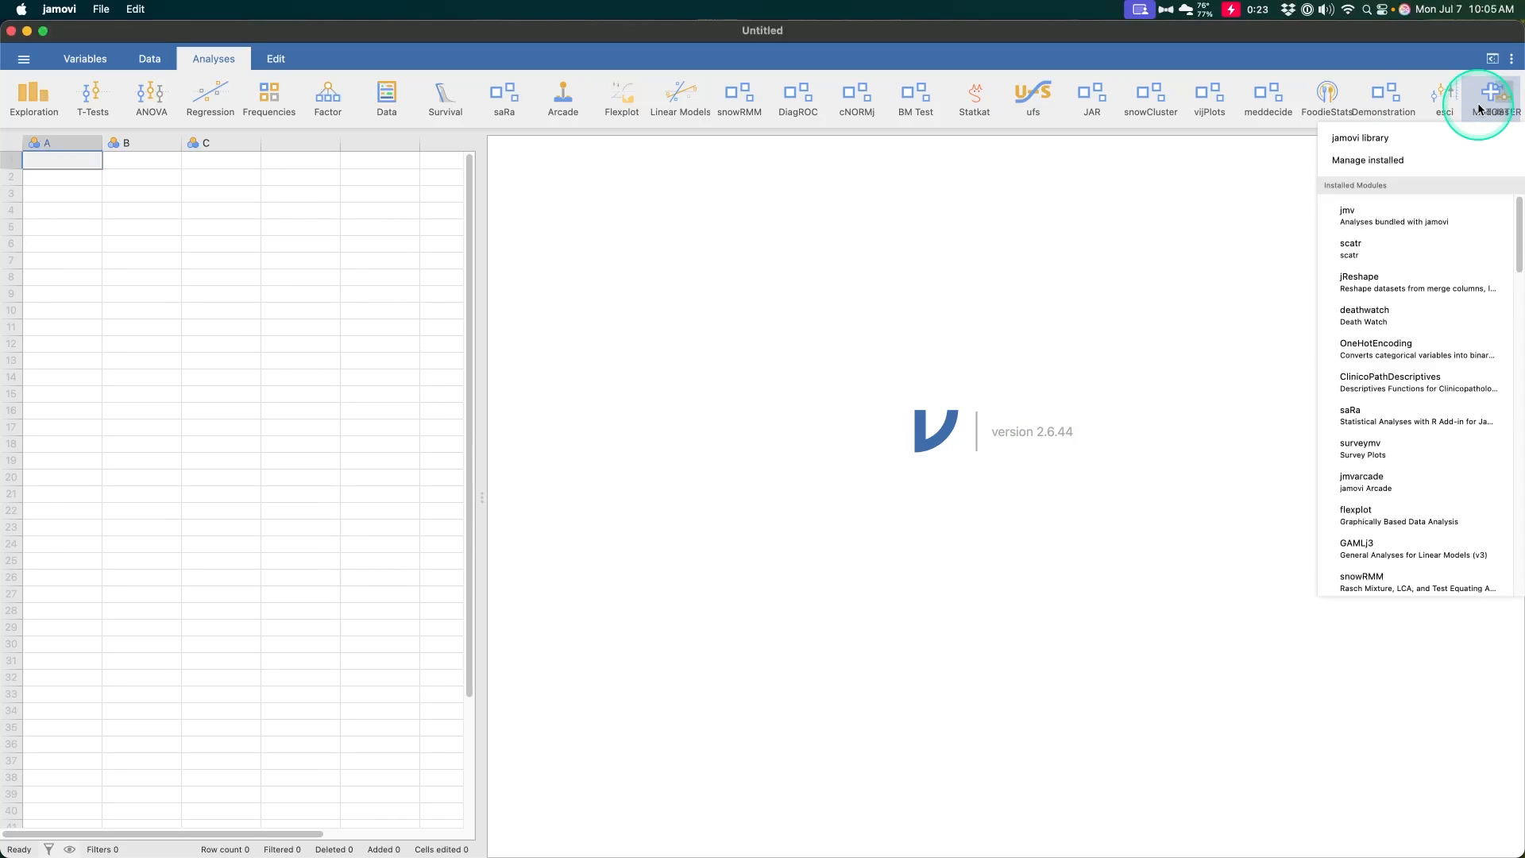
left_click(1364, 159)
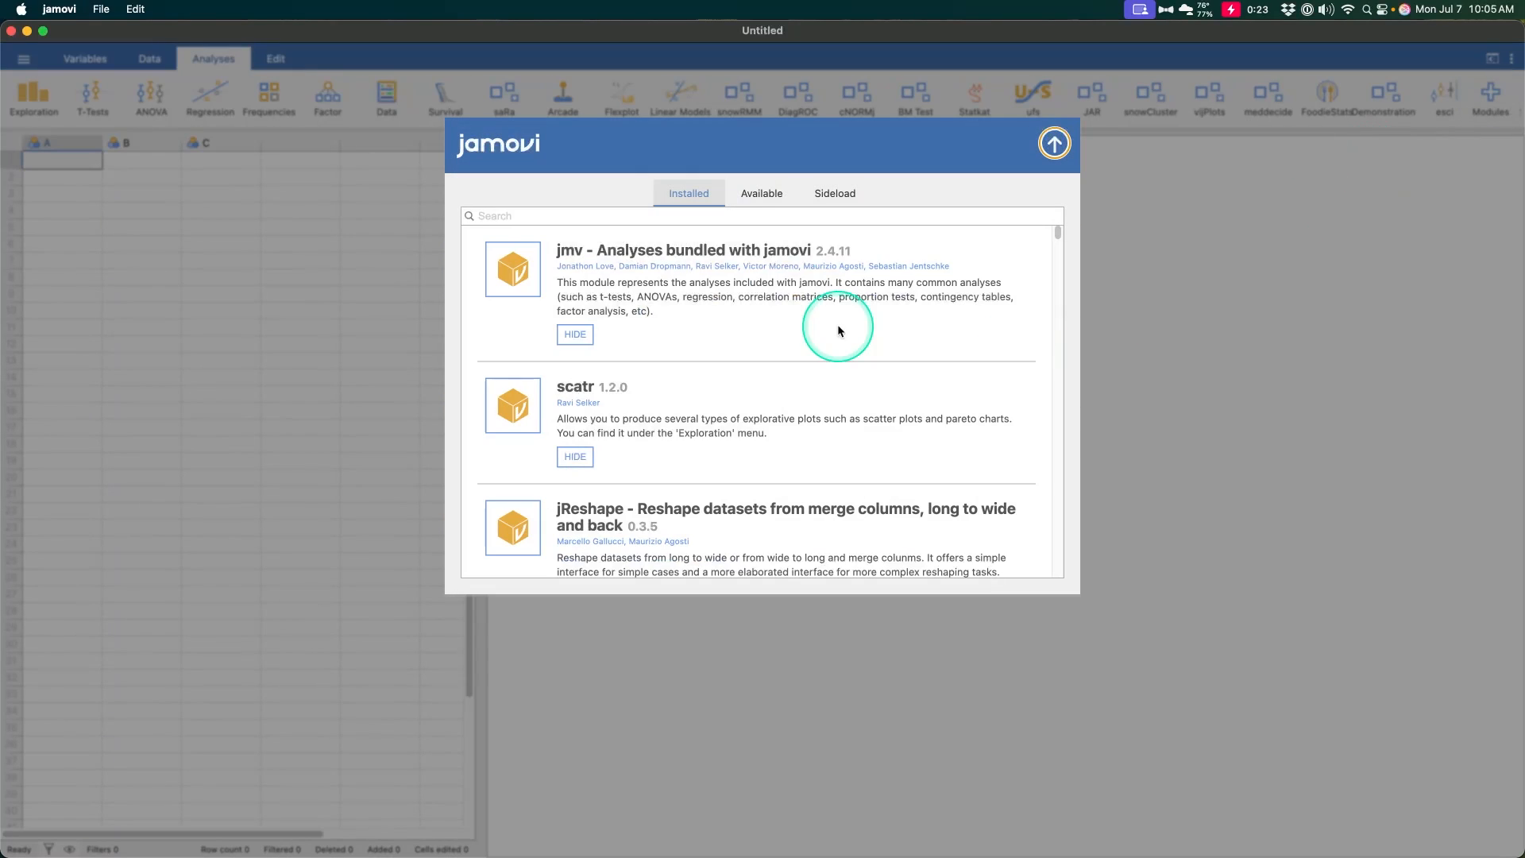
left_click(754, 222)
type("one")
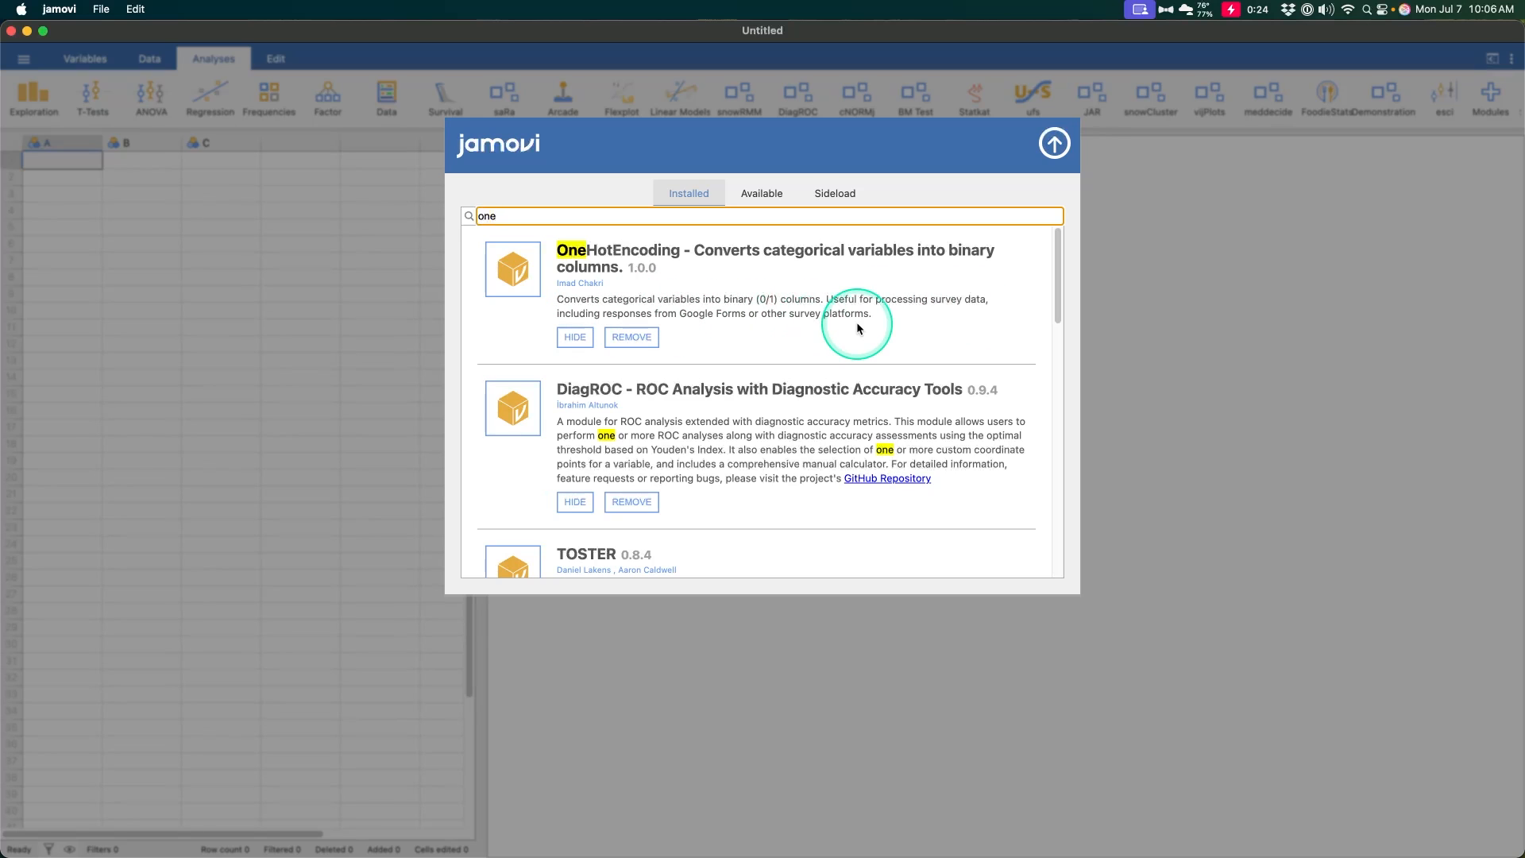
left_click(1054, 143)
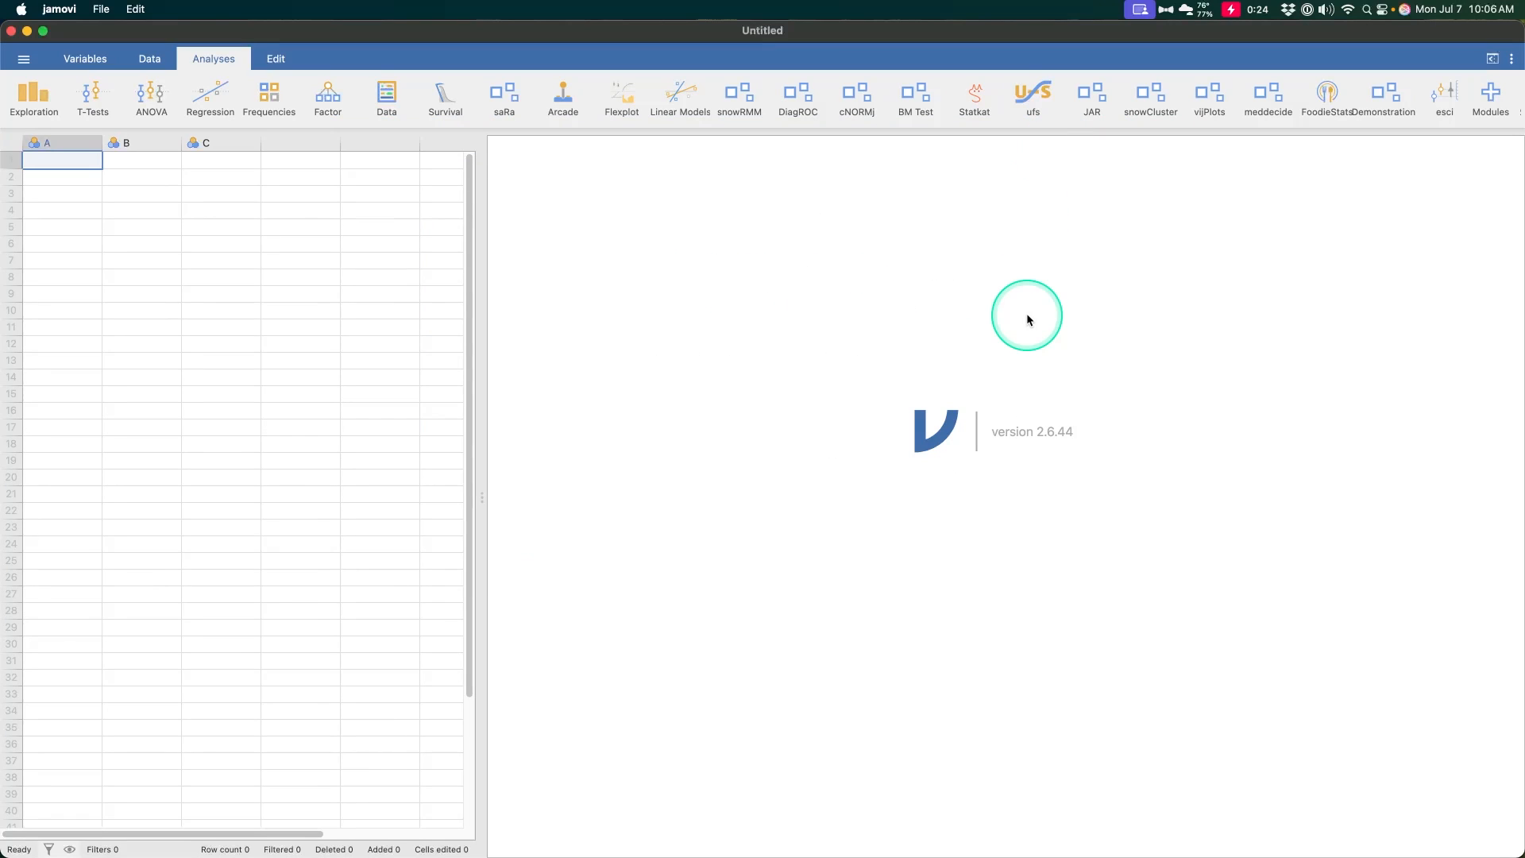
- Look through the available analysis modules and start a One Hot Encoding analysis in the empty dataset
scroll(554, 94, "right", 5)
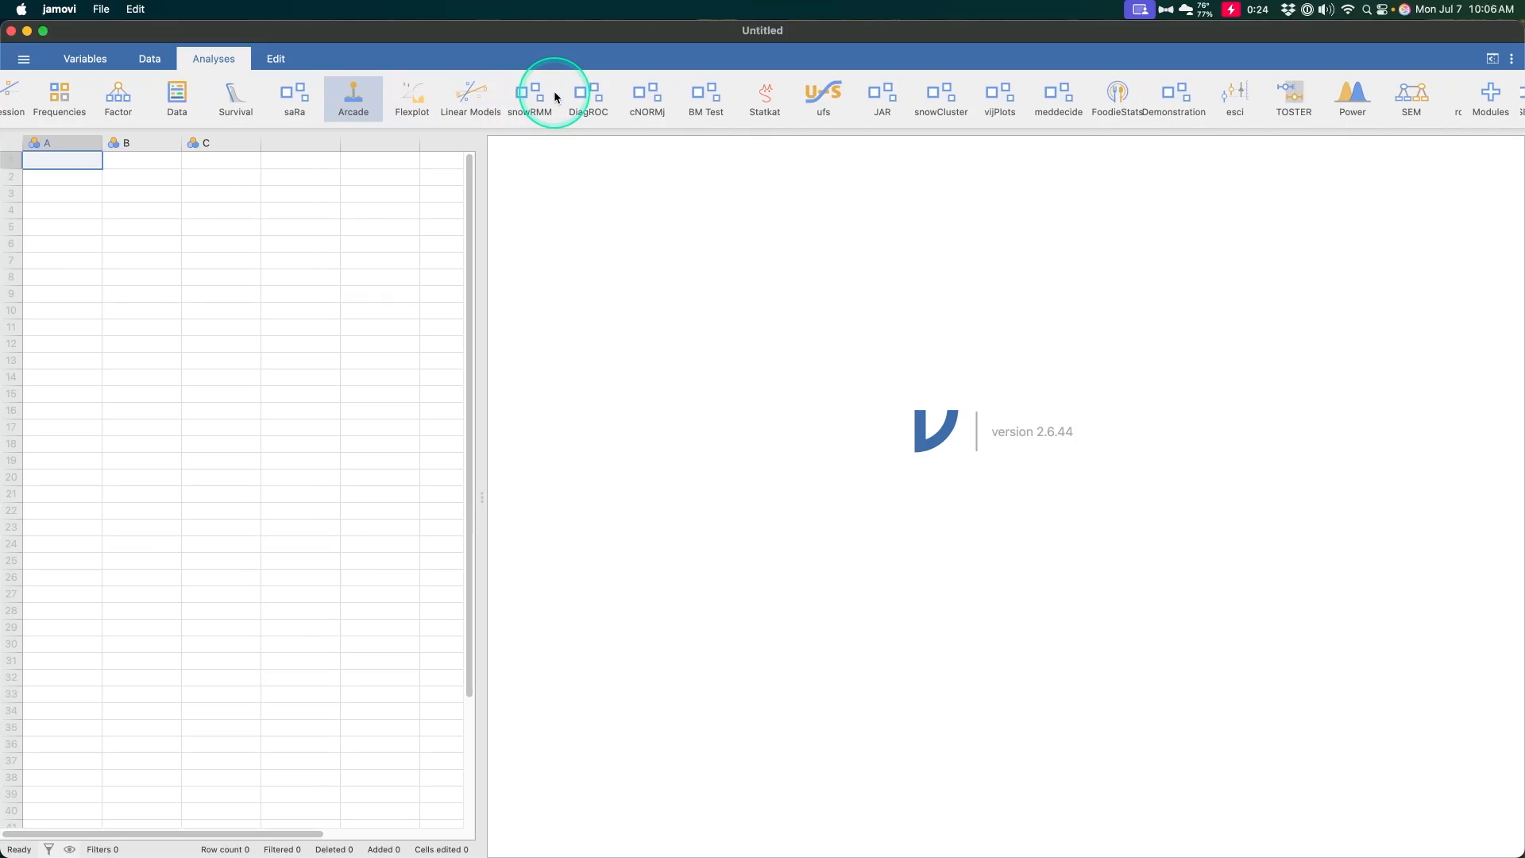
scroll(554, 91, "right", 15)
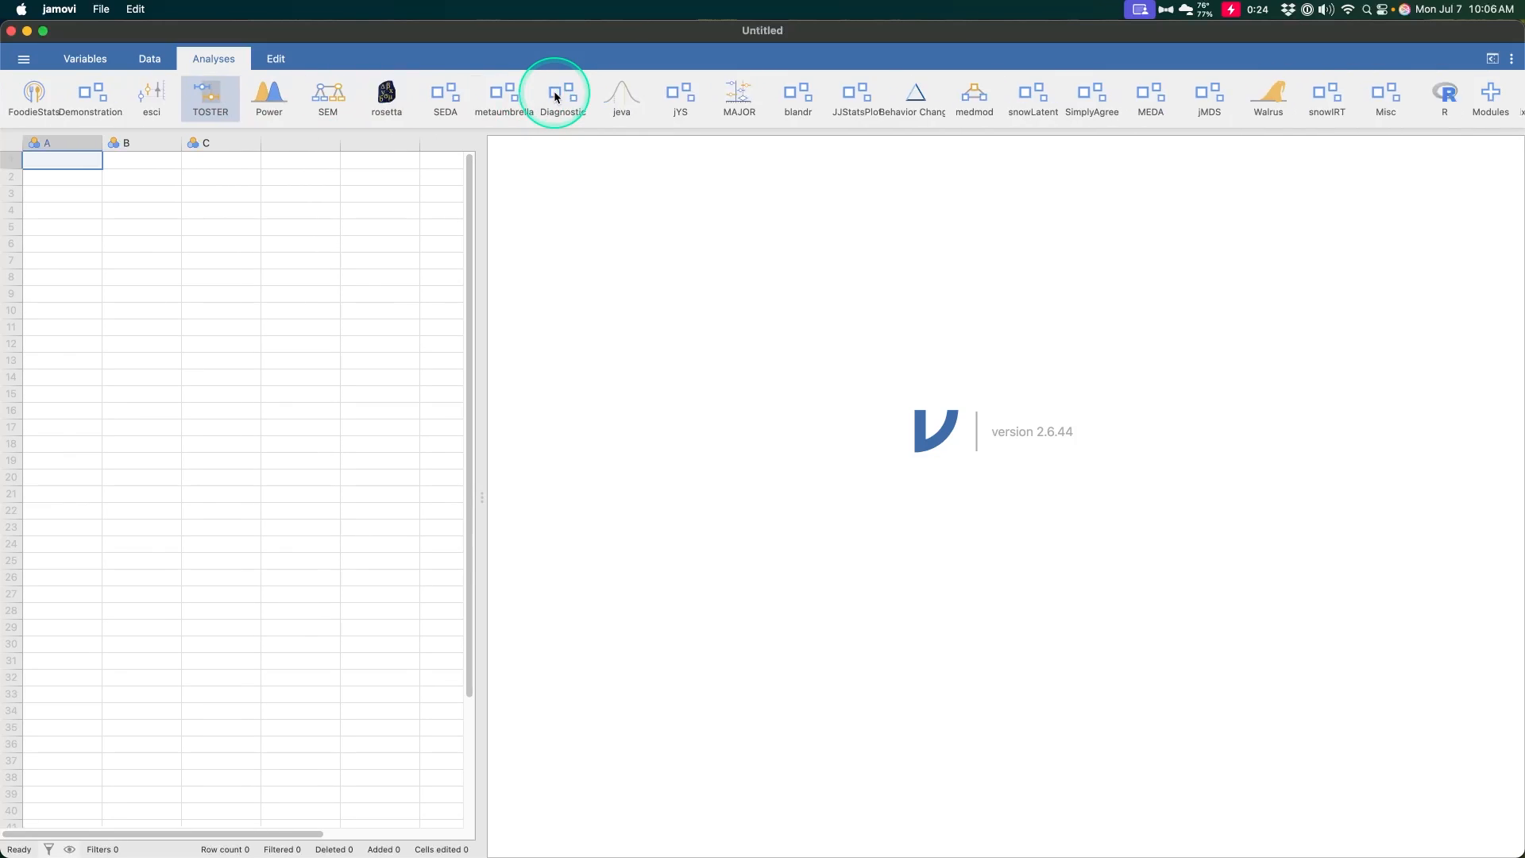
scroll(555, 93, "right", 5)
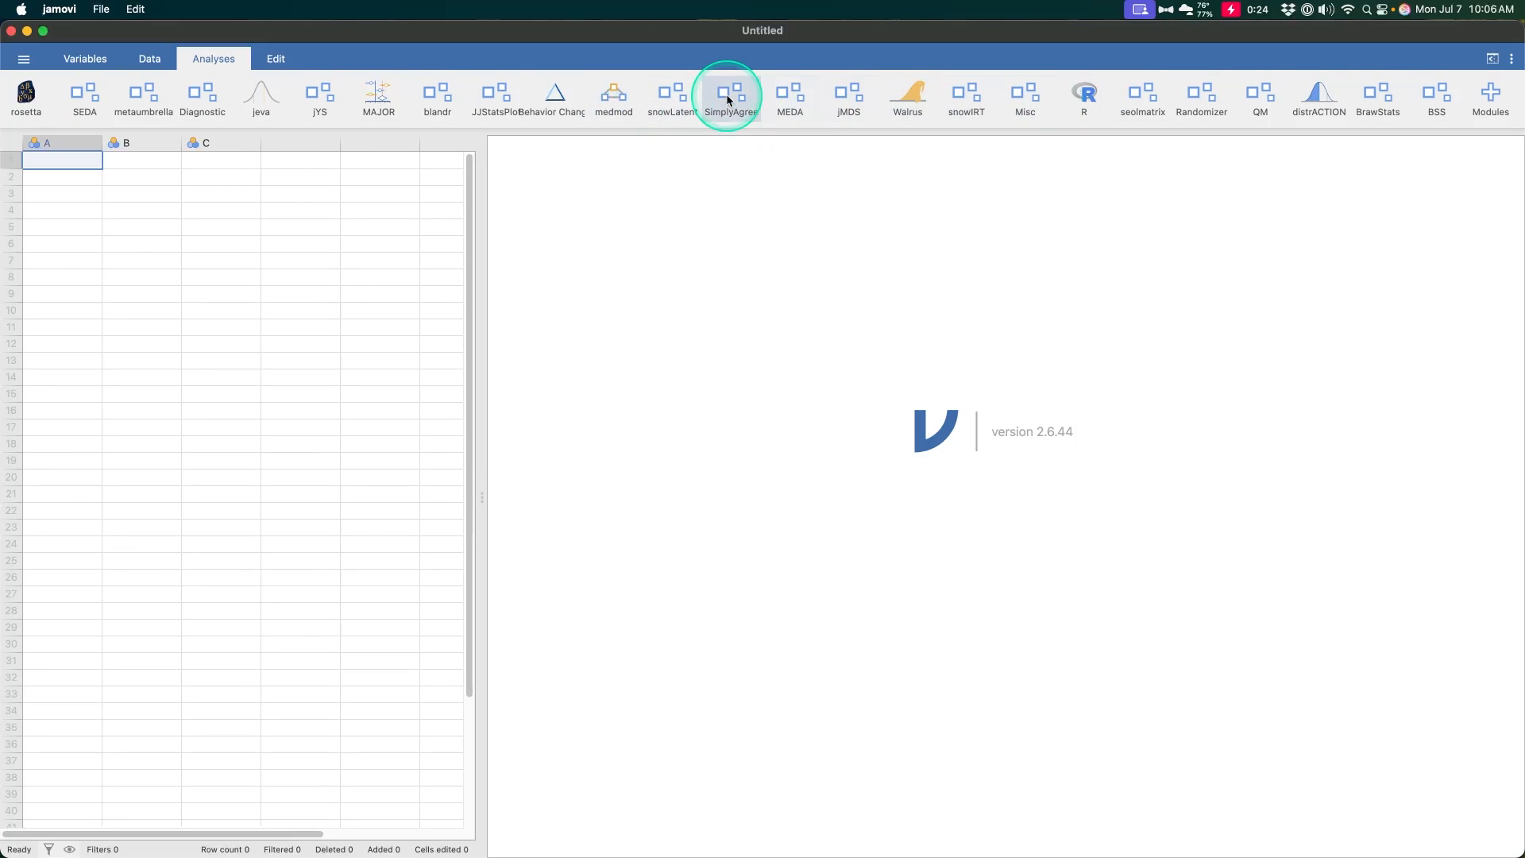
scroll(726, 95, "left", 18)
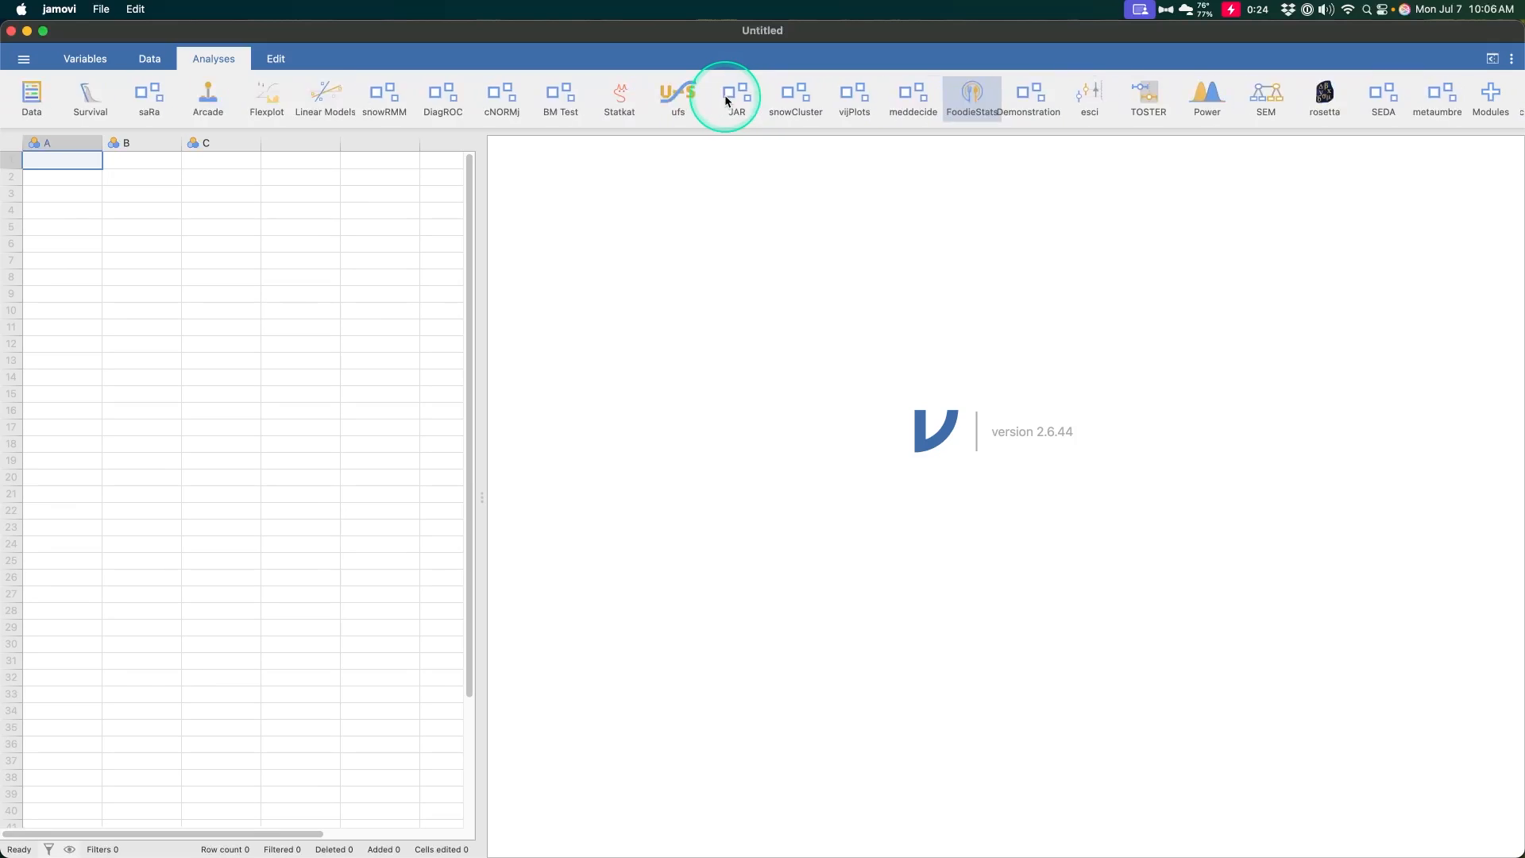
scroll(726, 96, "left", 5)
left_click(410, 108)
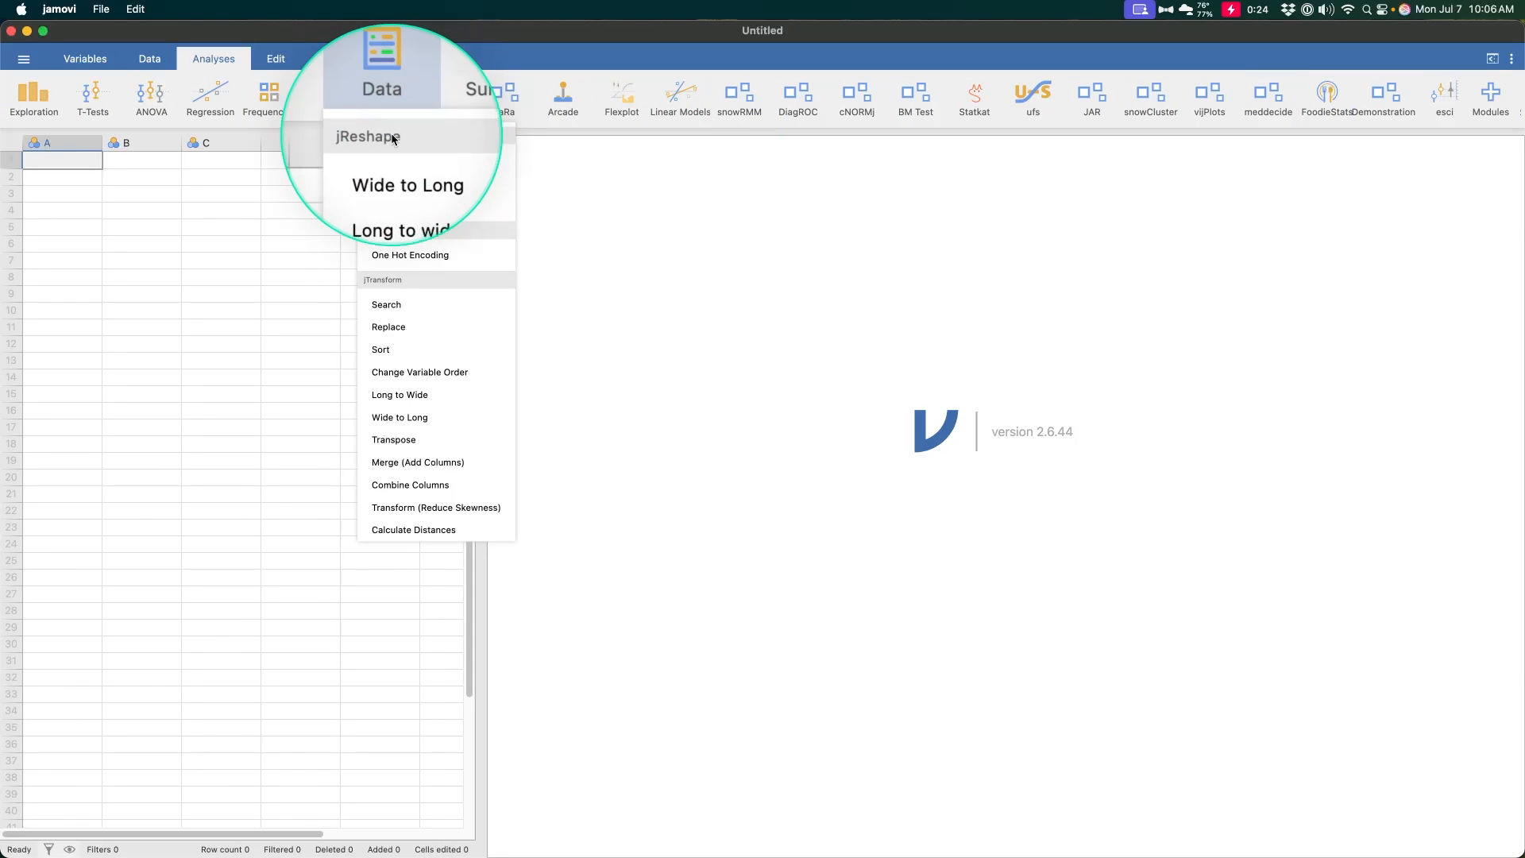
left_click(413, 263)
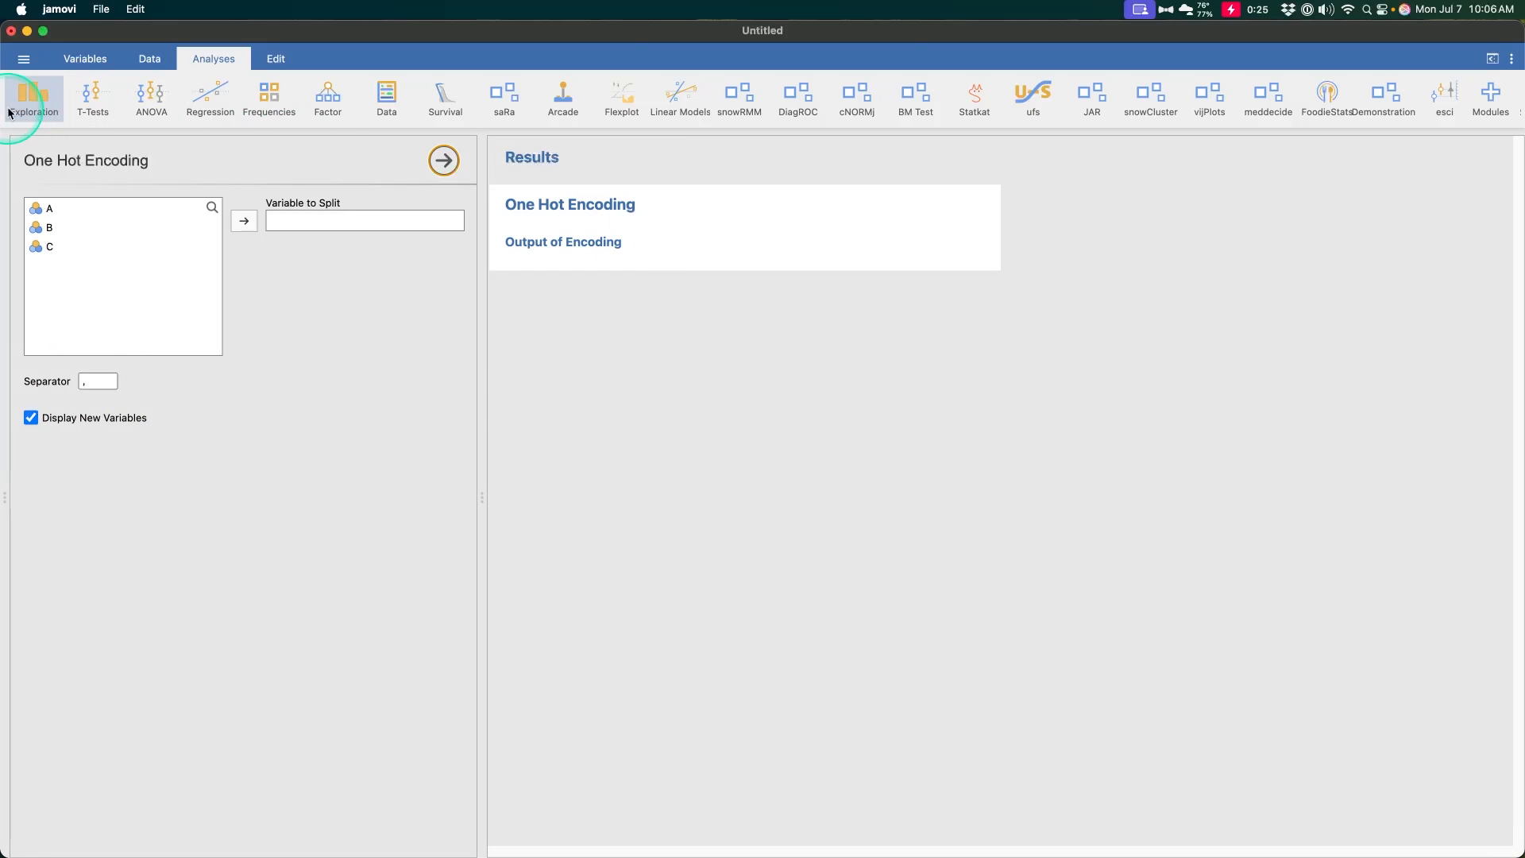
- Browse the lsj-data folder of the data library and try to open the Zeppo dataset
left_click(23, 59)
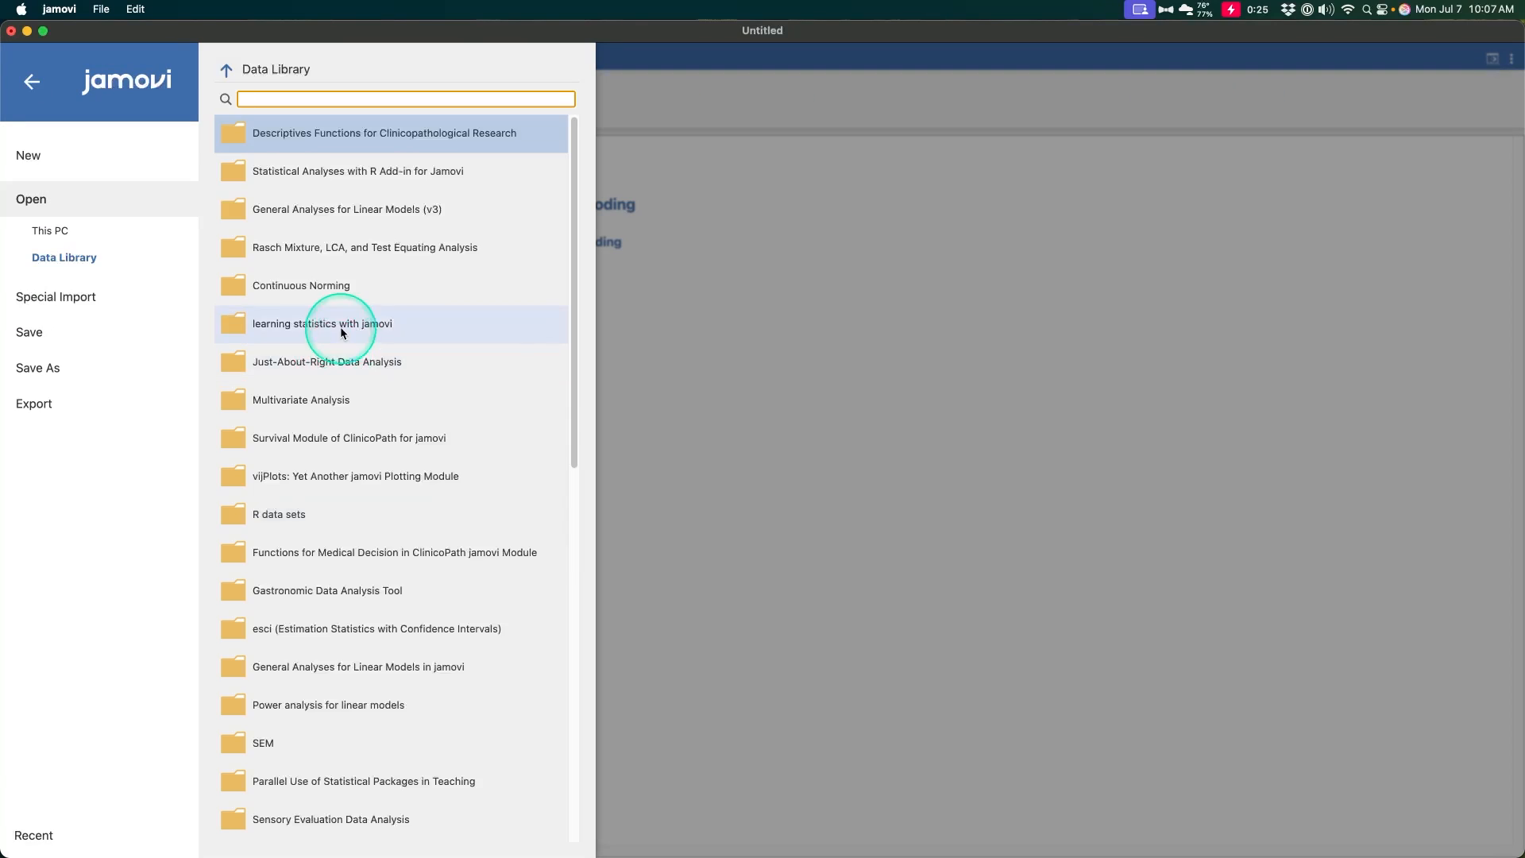
left_click(340, 325)
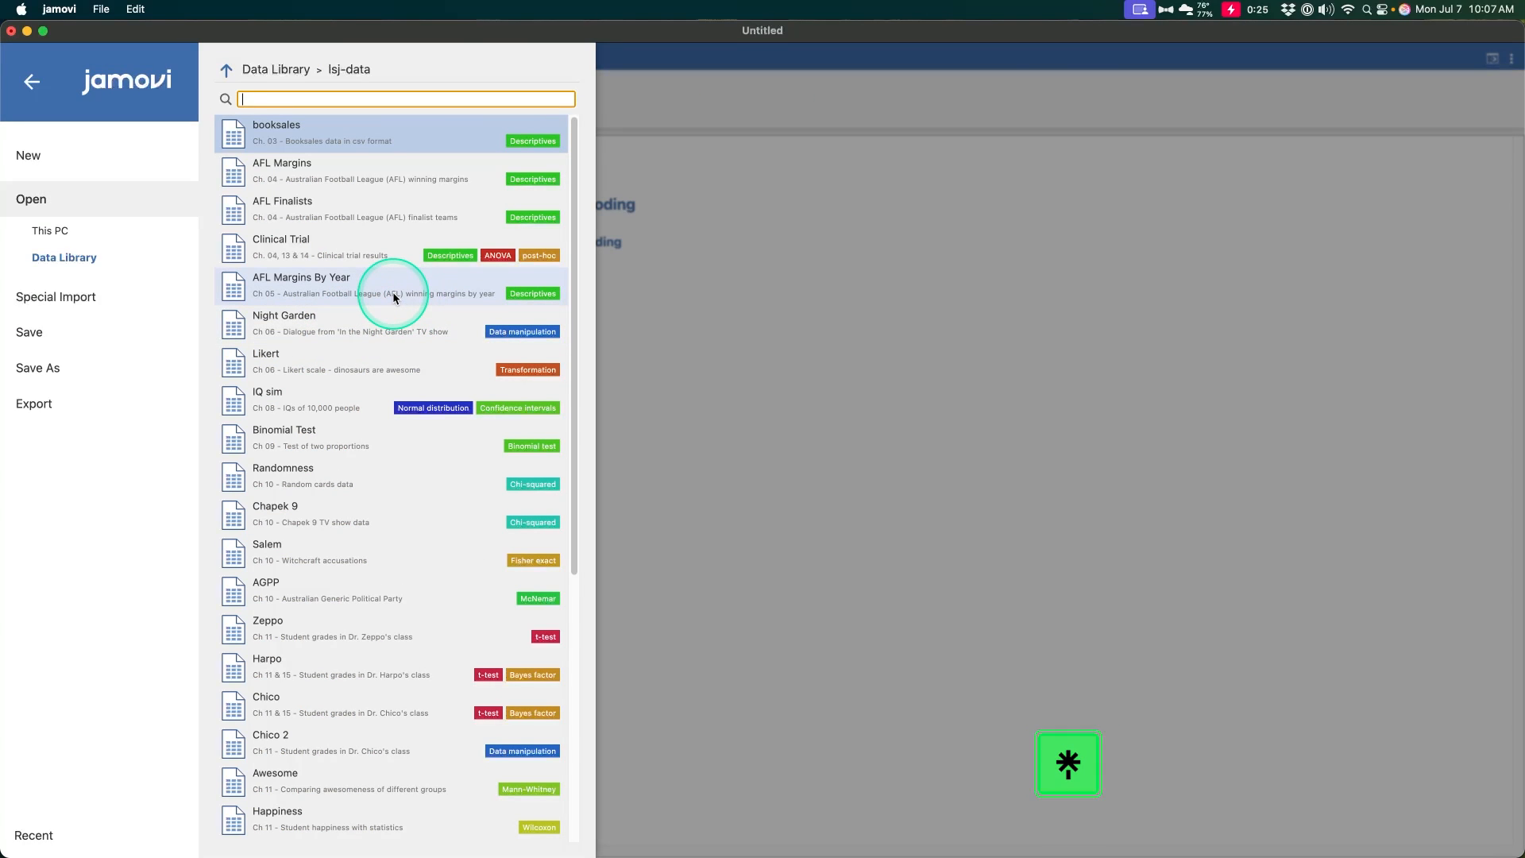
scroll(444, 461, "down", 5)
scroll(440, 618, "up", 5)
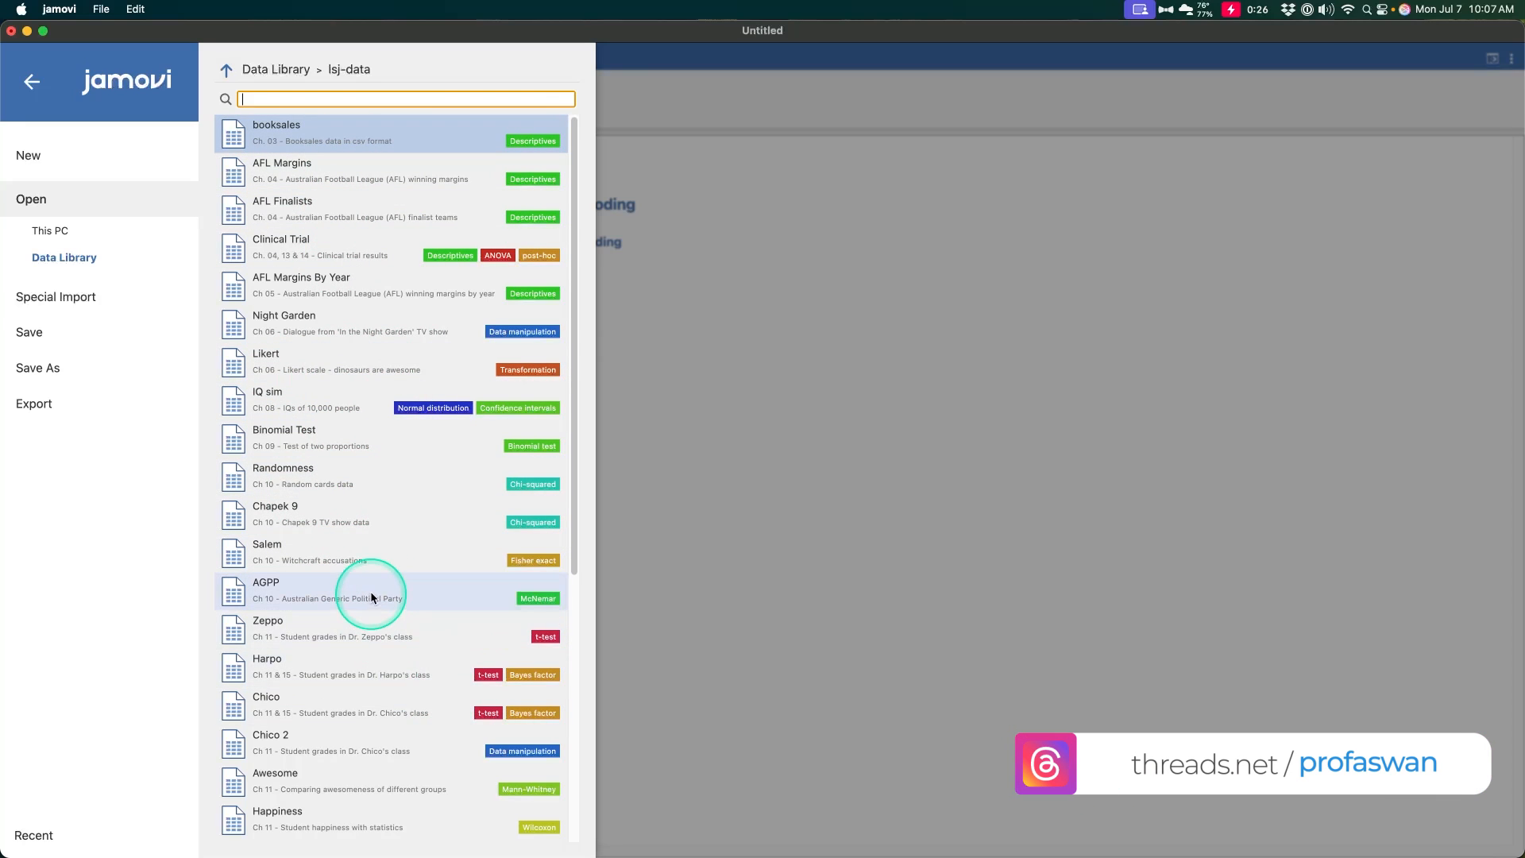
left_click(389, 626)
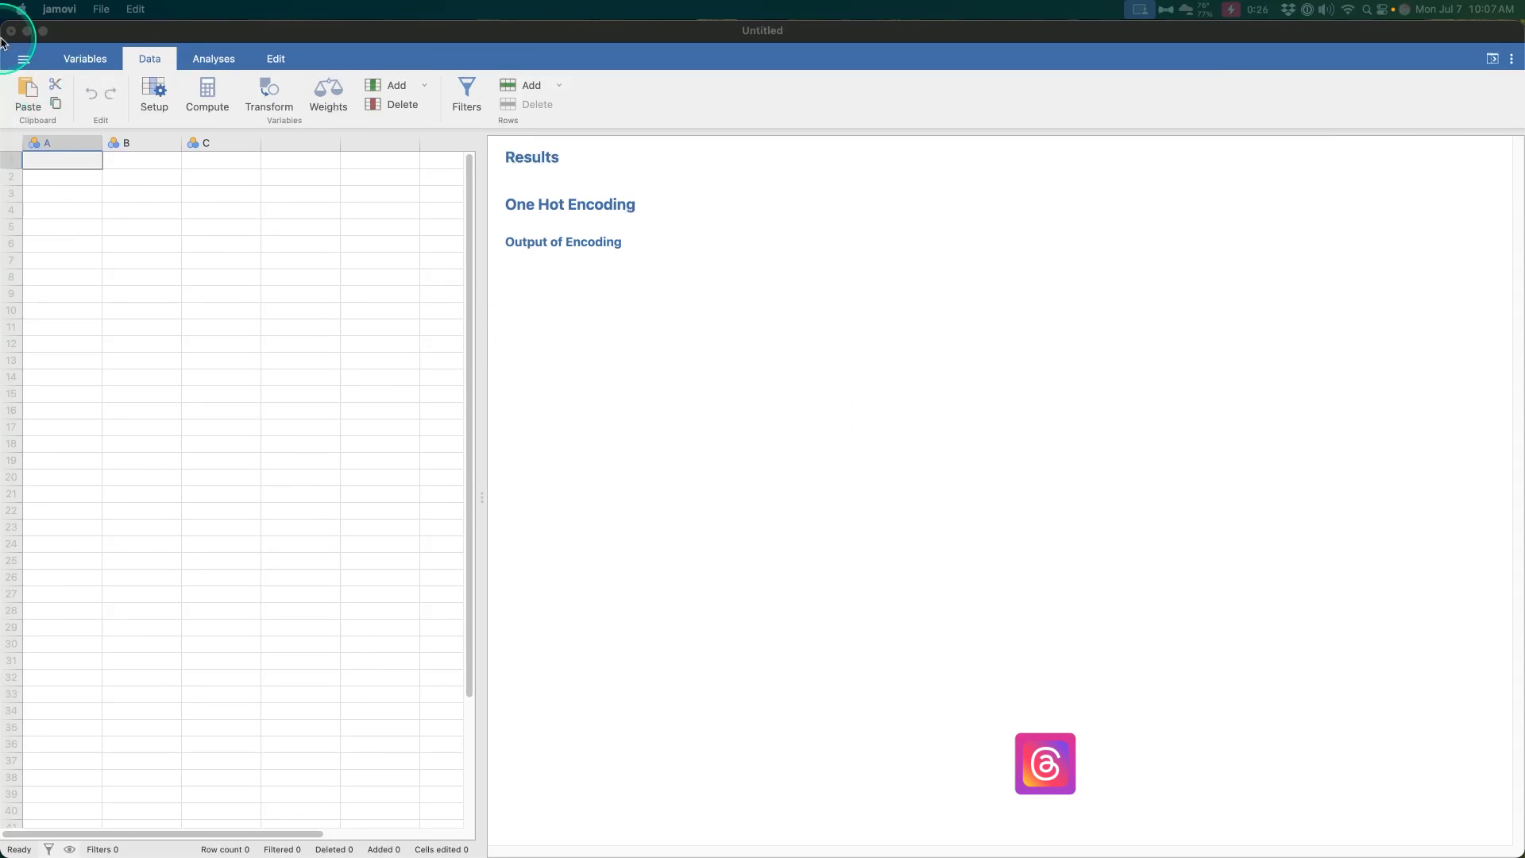
- Open the Harpo dataset from the lsj-data library and enlarge its window to fill the screen
left_click(27, 67)
left_click(74, 198)
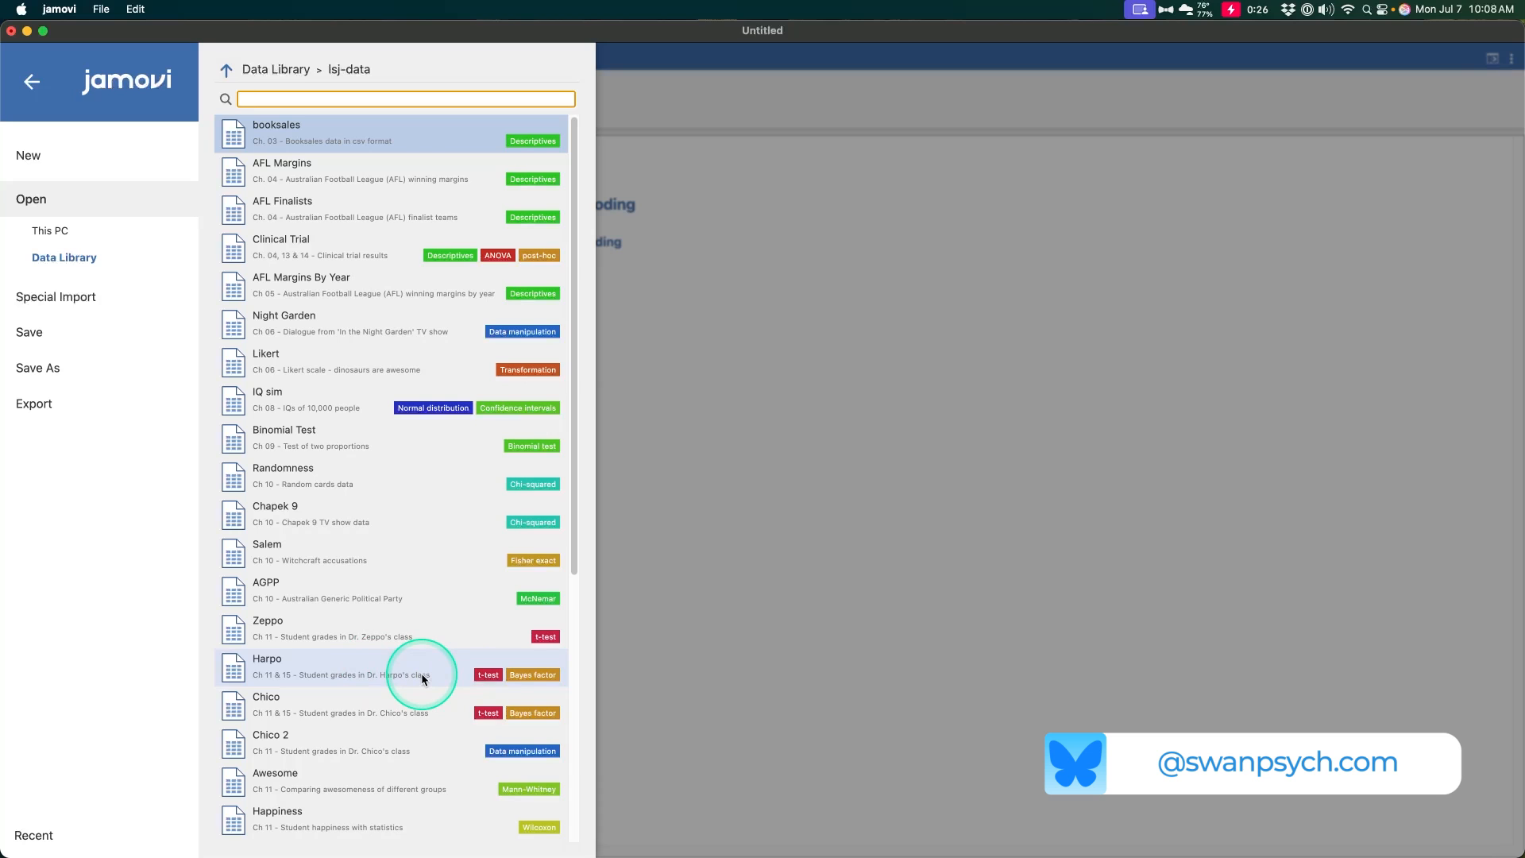
left_click(407, 709)
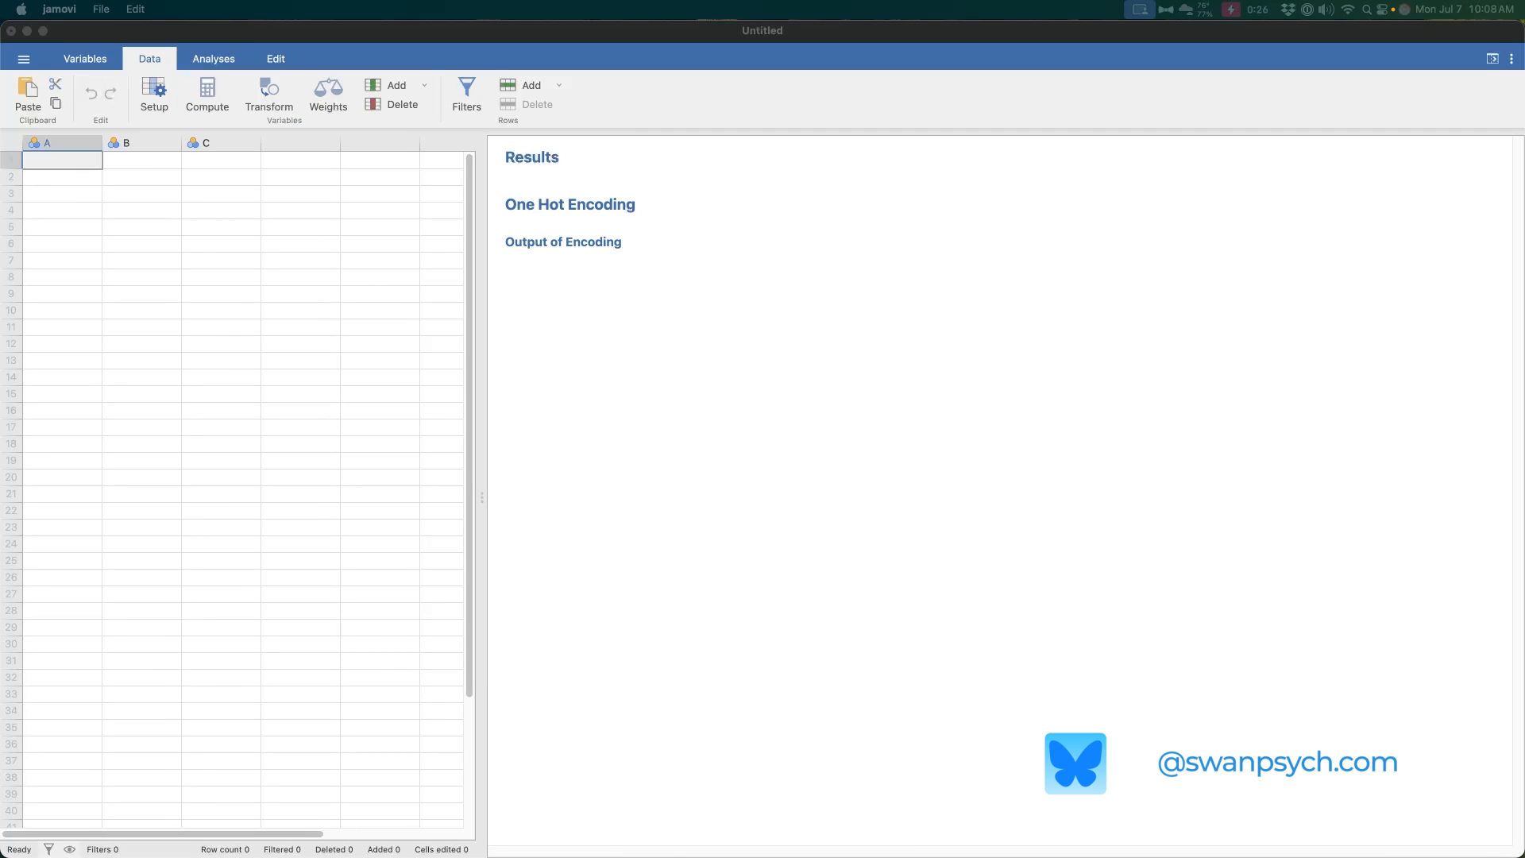
left_click_drag(1518, 437, 647, 98)
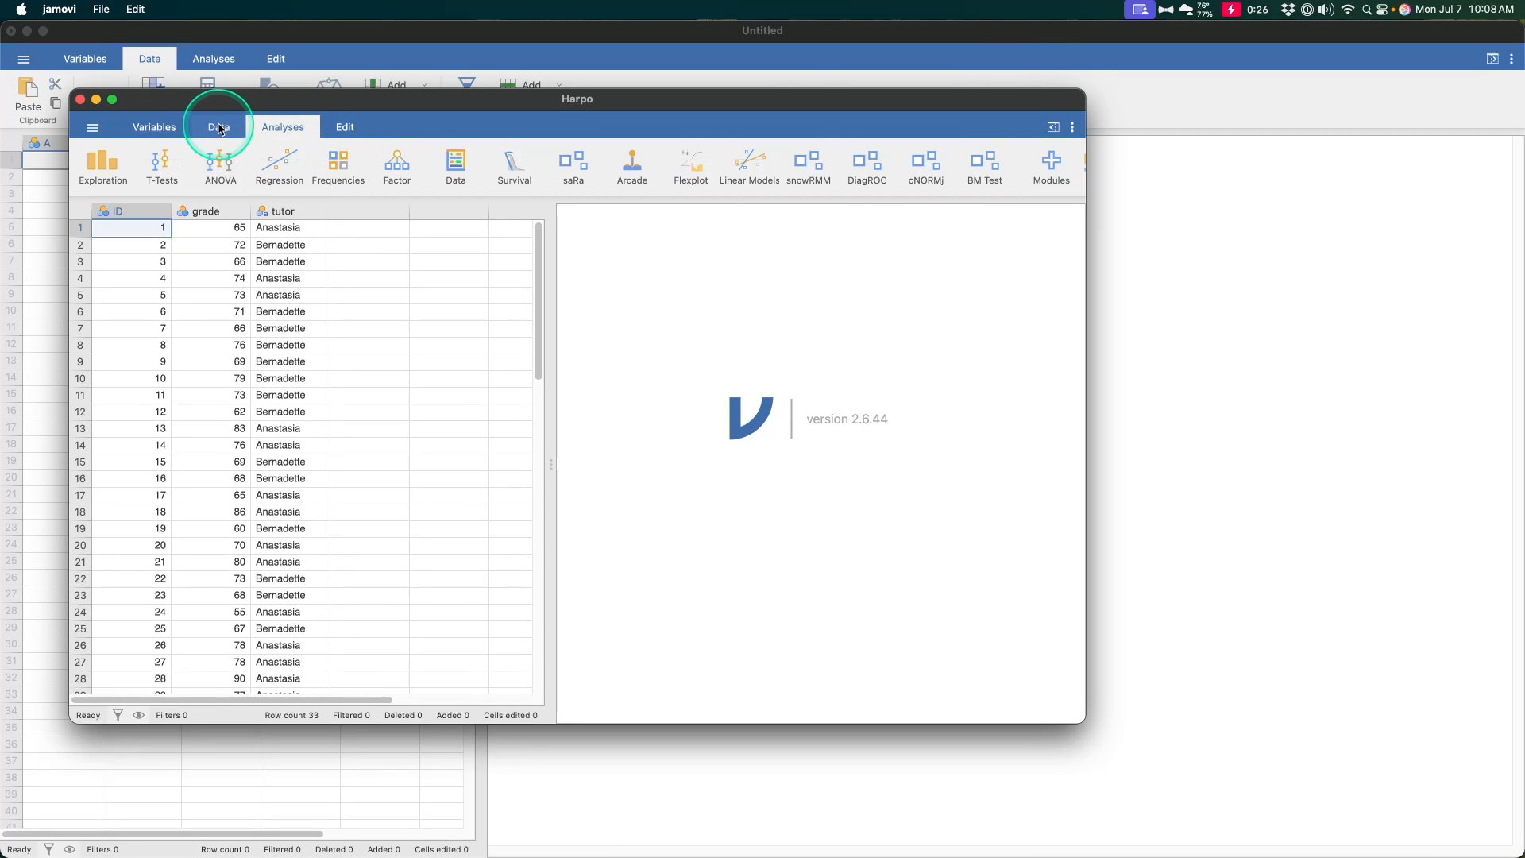
left_click(112, 99)
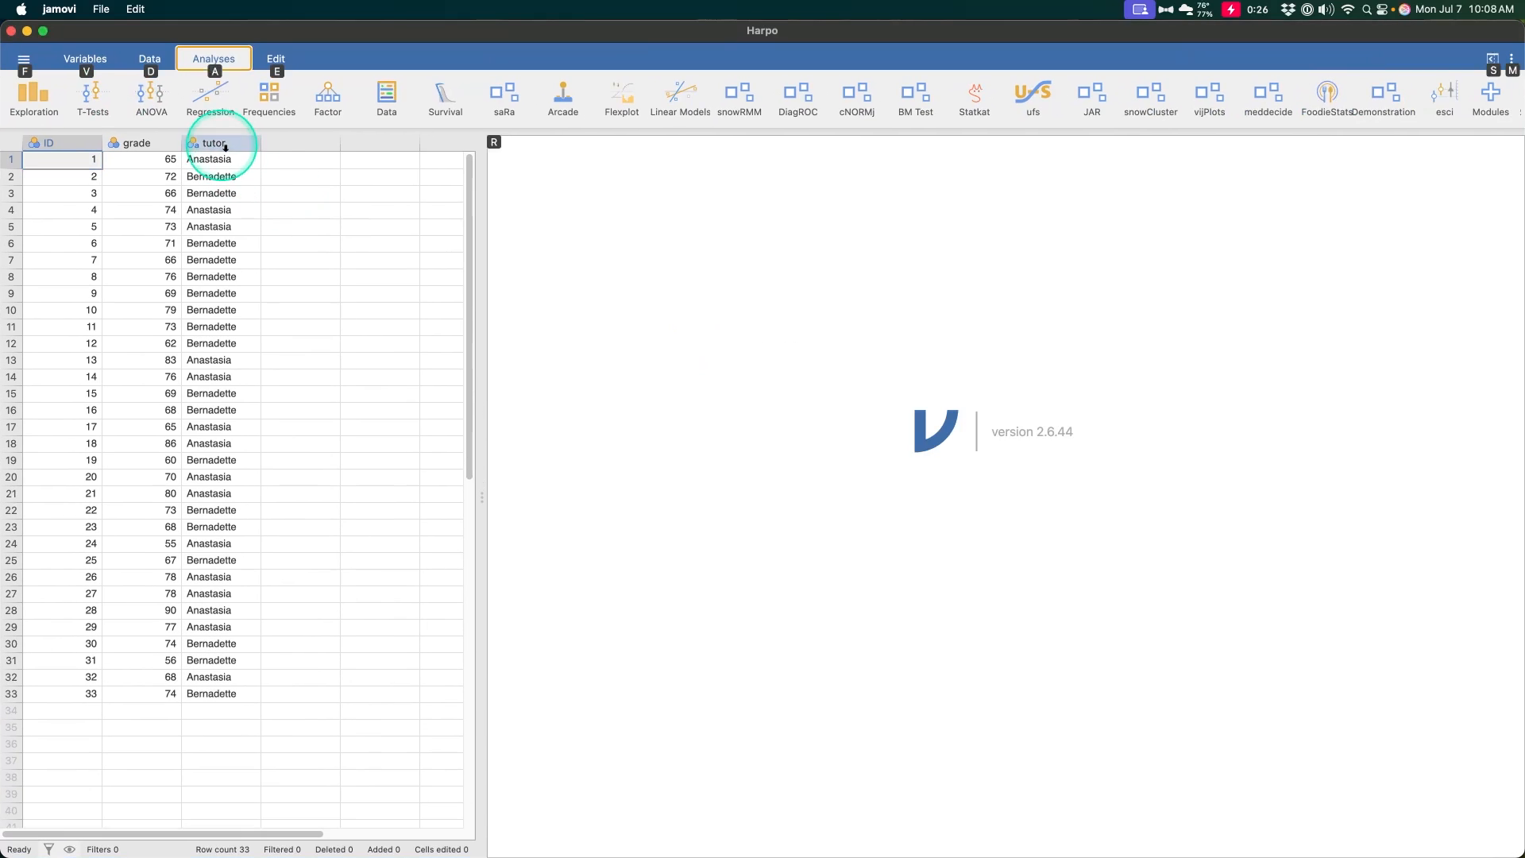
- Run One Hot Encoding on the Harpo data with tutor as the variable to split
left_click(387, 100)
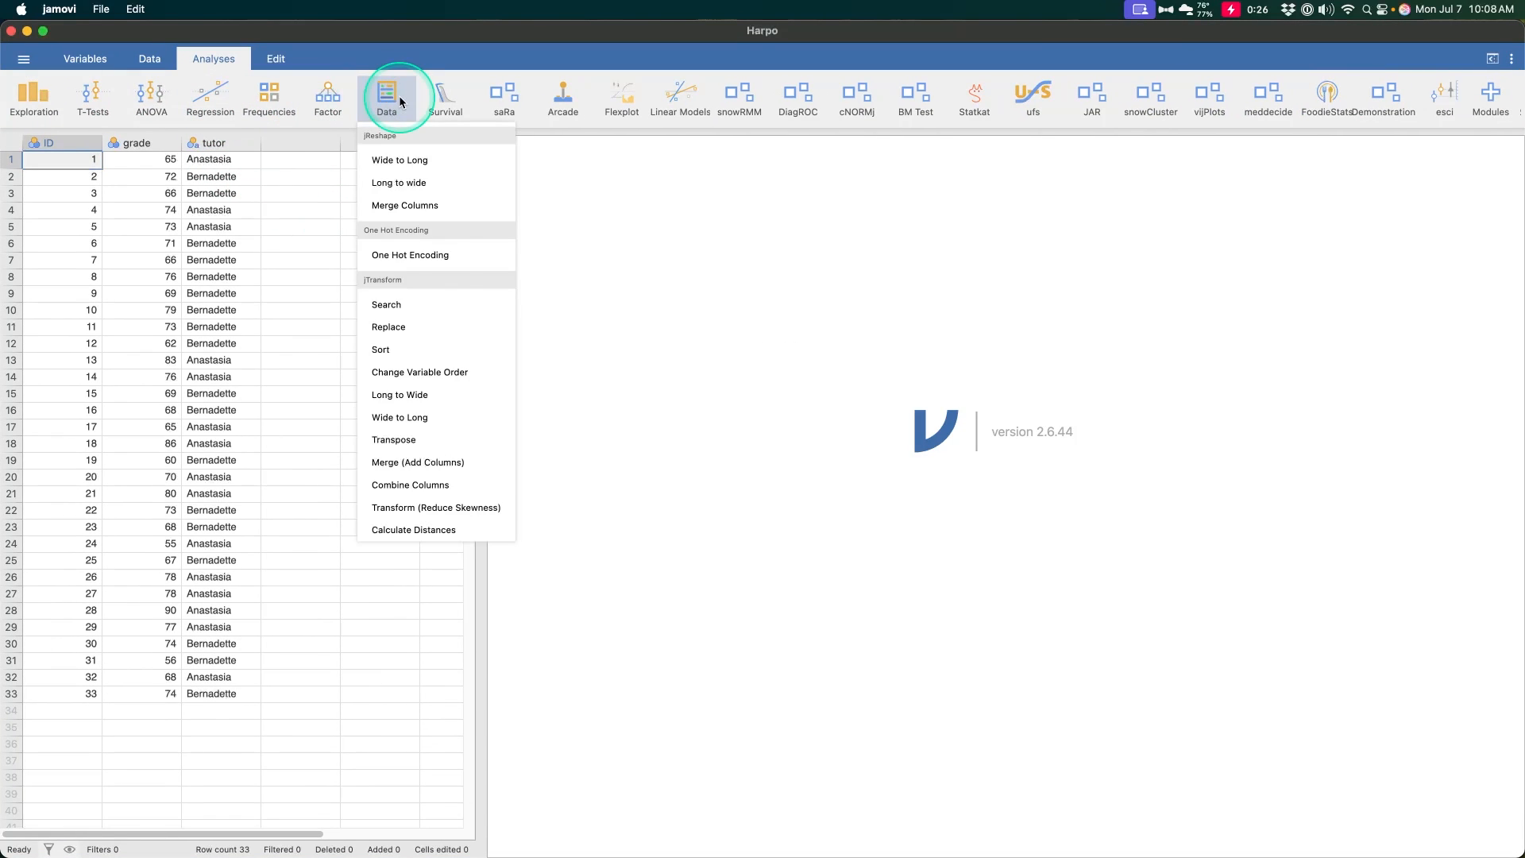
left_click(442, 255)
left_click(102, 246)
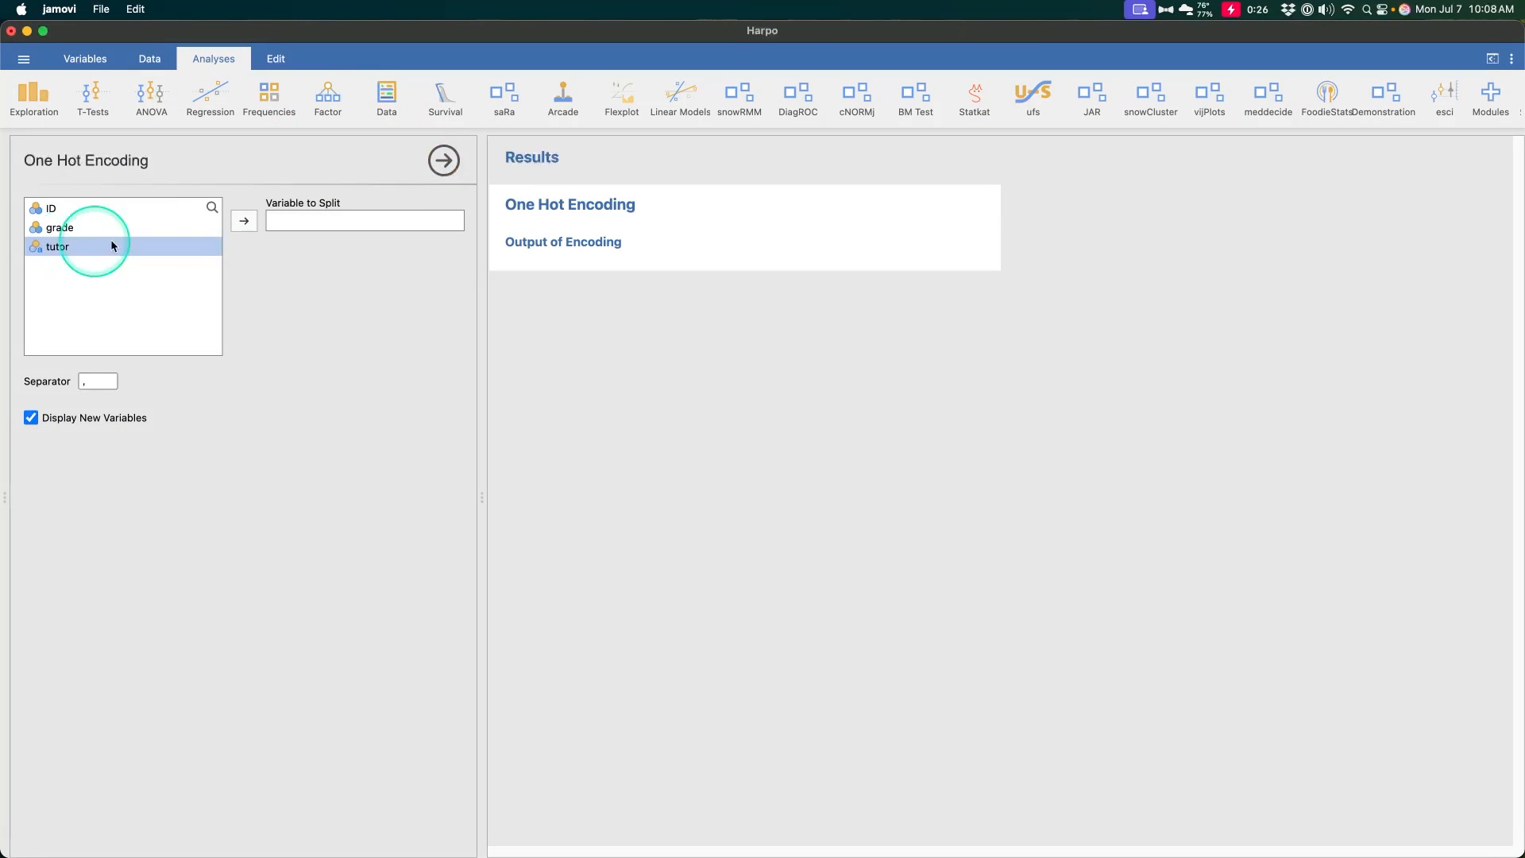
left_click(244, 221)
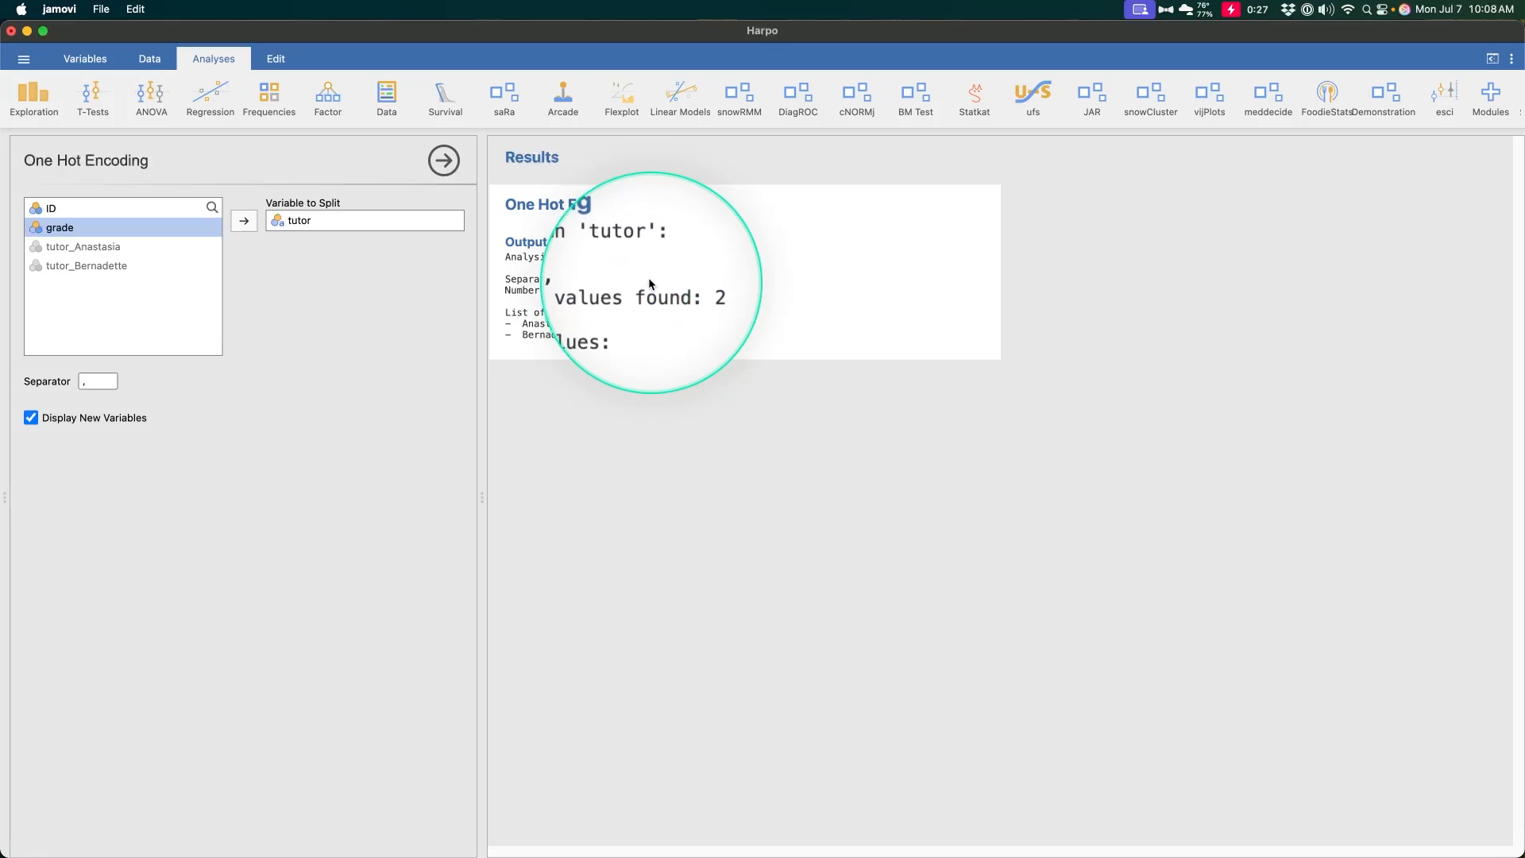
- Show the data sheet, enlarge its pane and widen the two new tutor indicator columns to fit their names
left_click(150, 60)
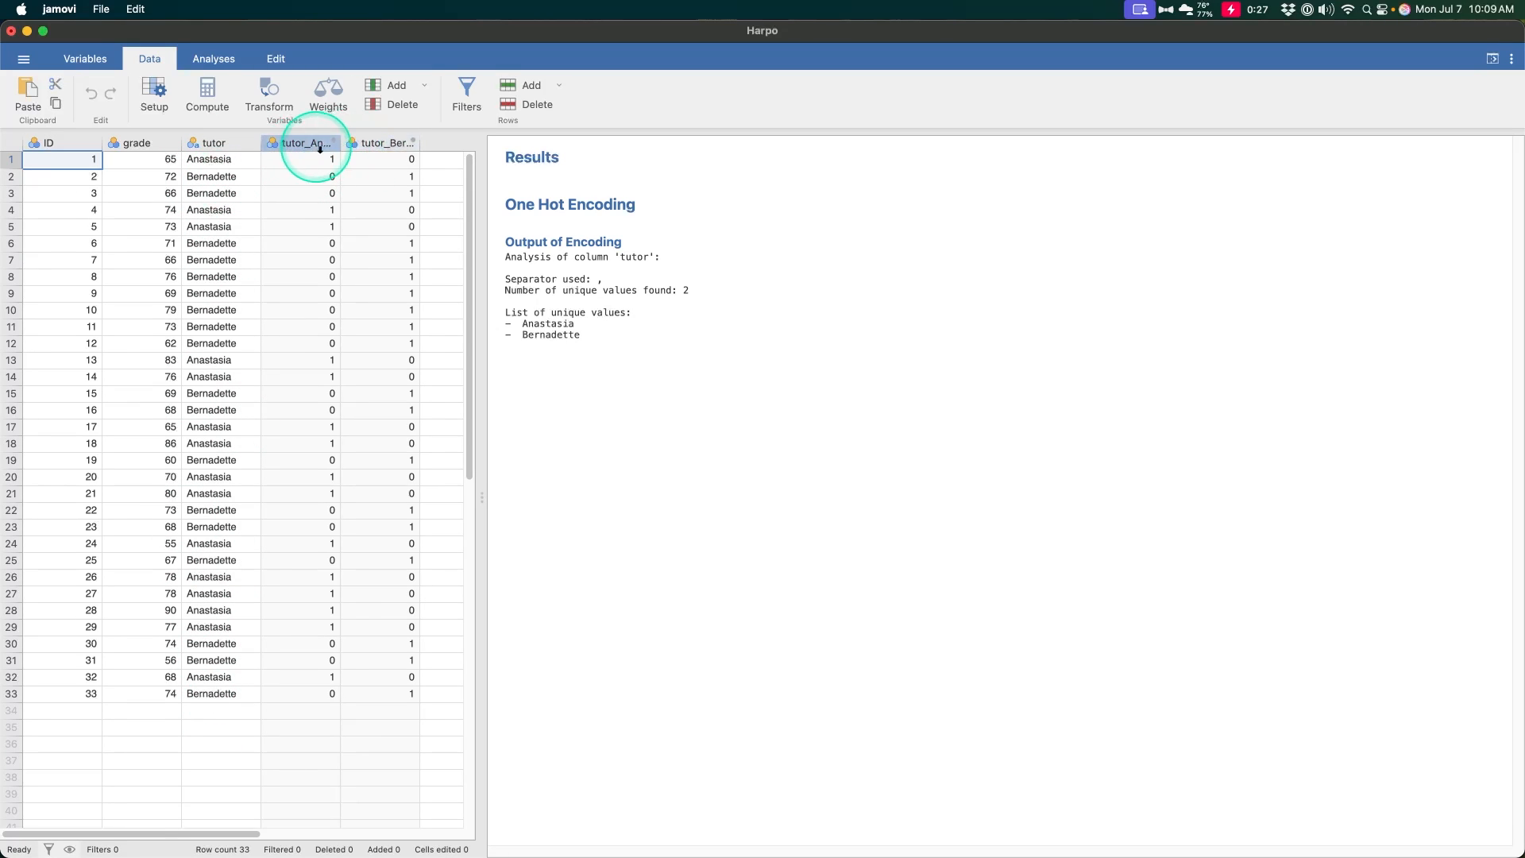
left_click_drag(340, 143, 369, 143)
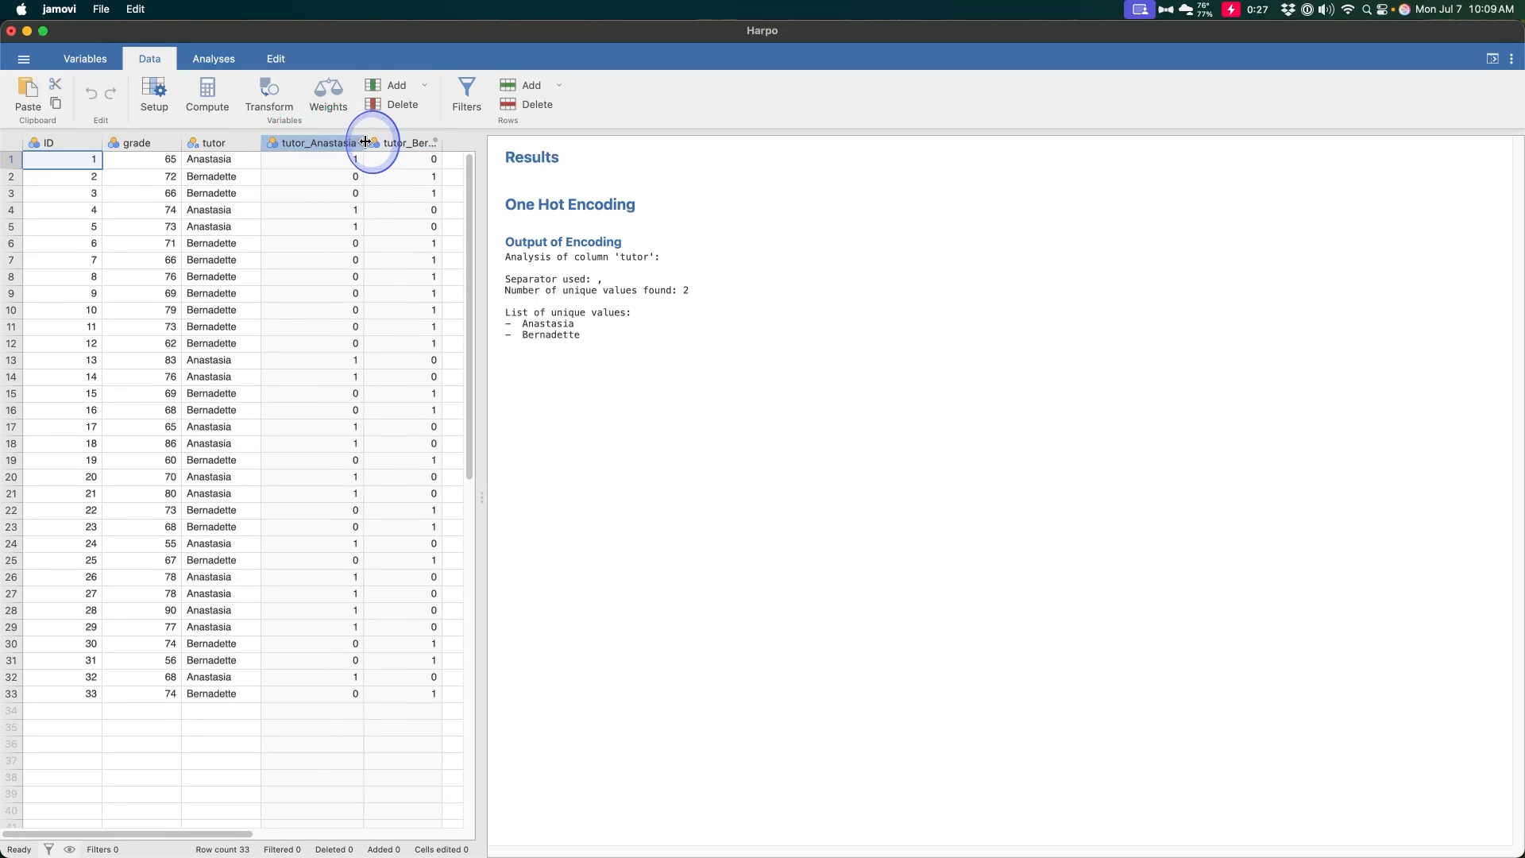
left_click_drag(482, 211, 595, 208)
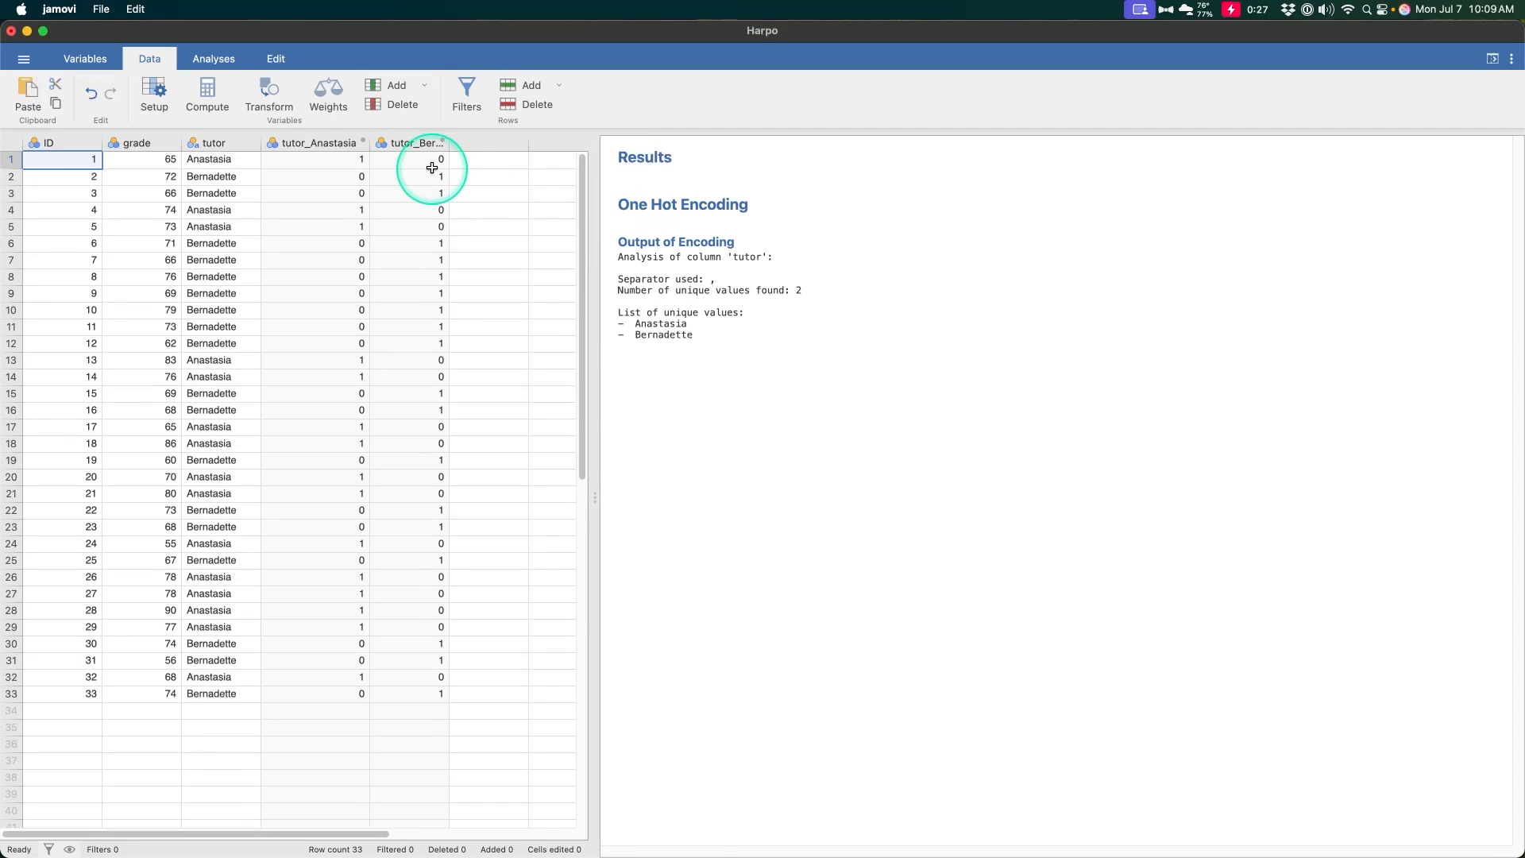
left_click_drag(449, 144, 499, 145)
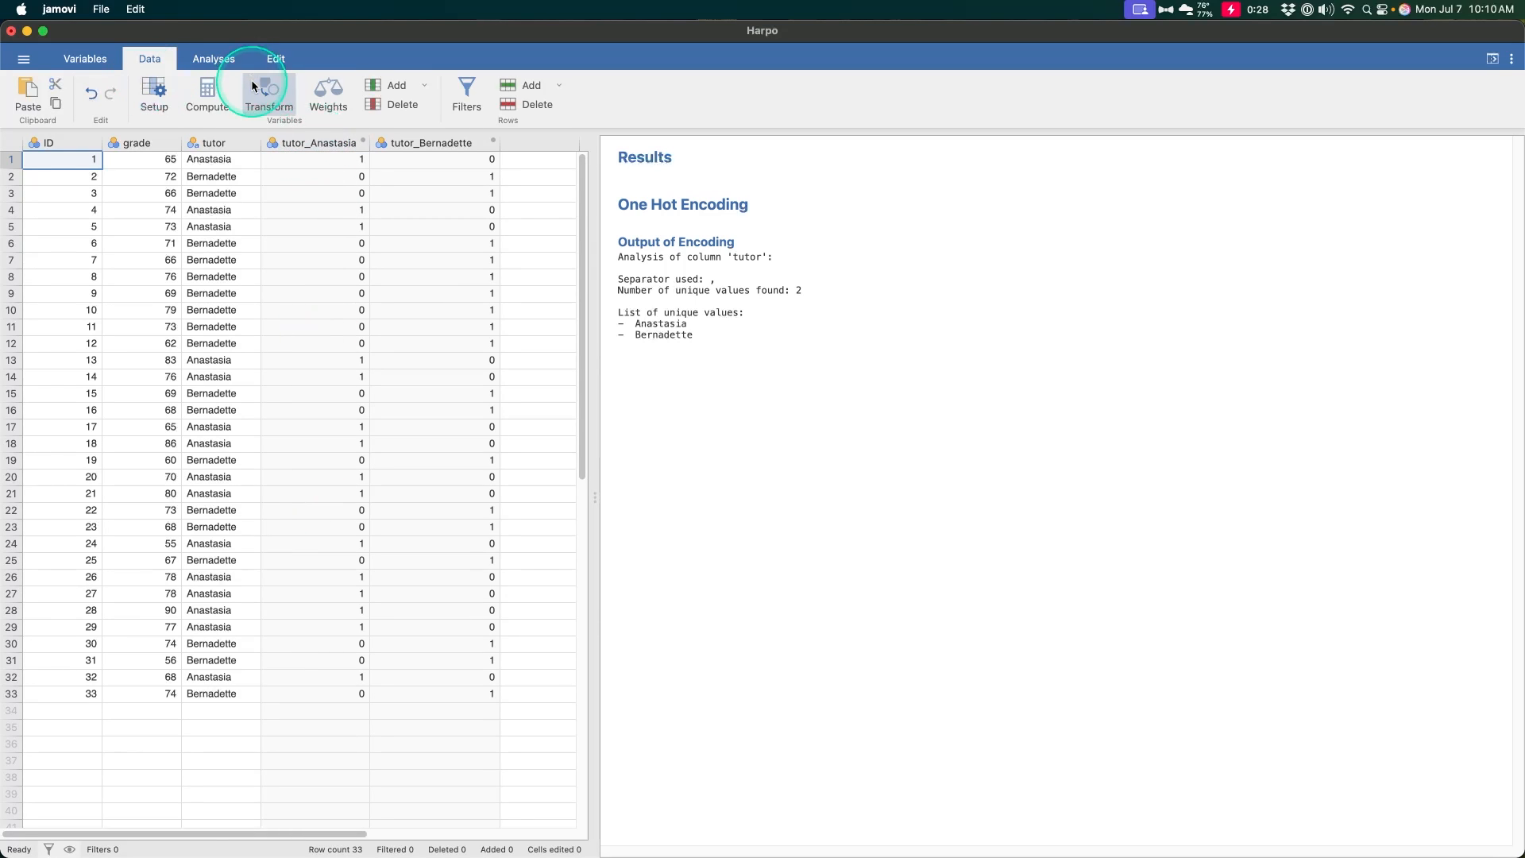
- Examine the variable settings and levels of the first tutor indicator column, and close them again
double_click(347, 142)
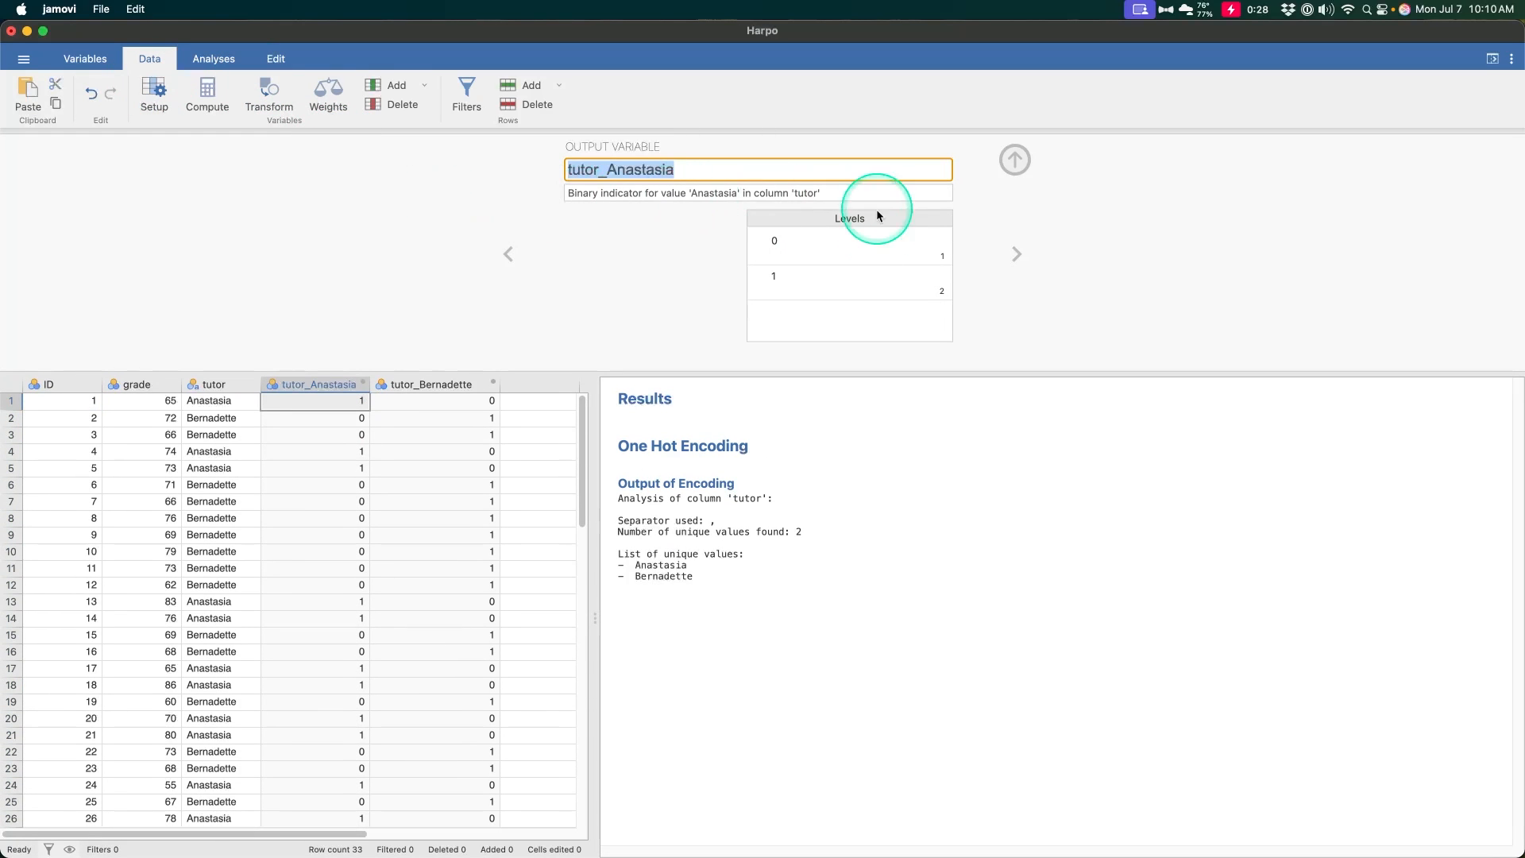
left_click(1015, 160)
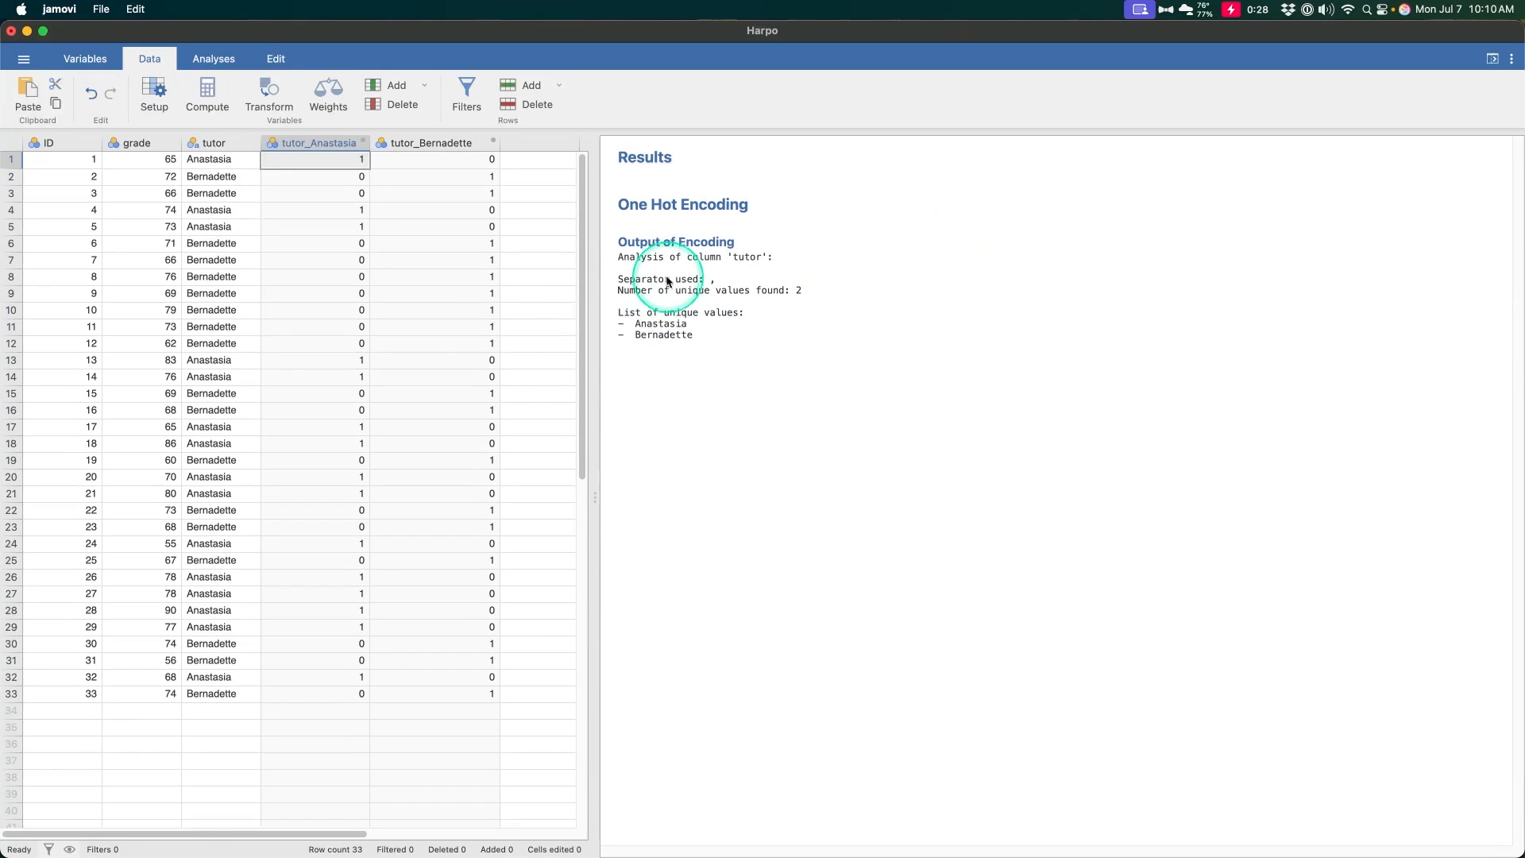
double_click(364, 143)
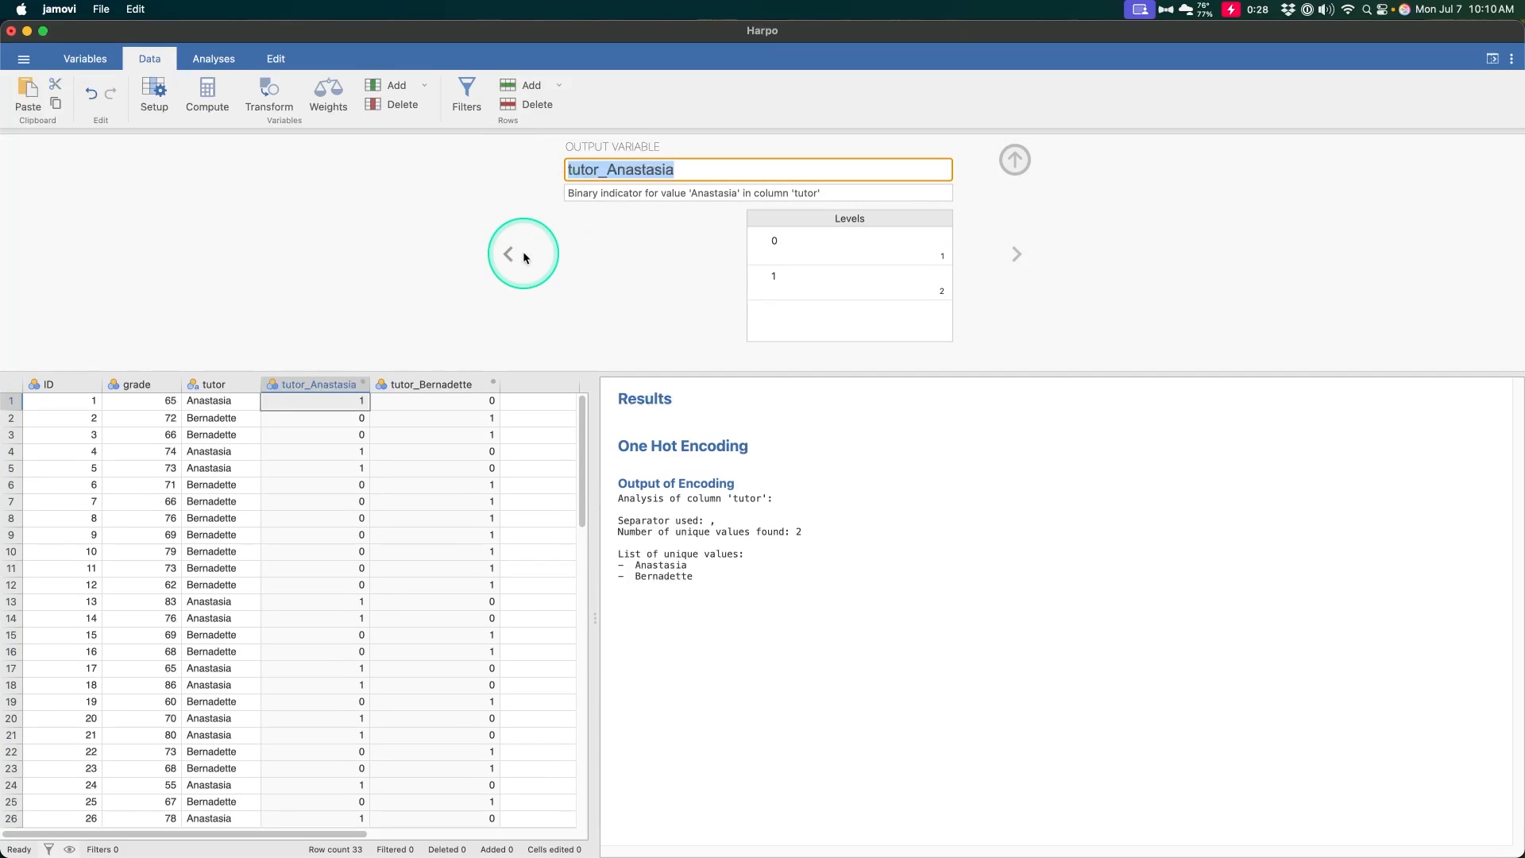
left_click(1016, 156)
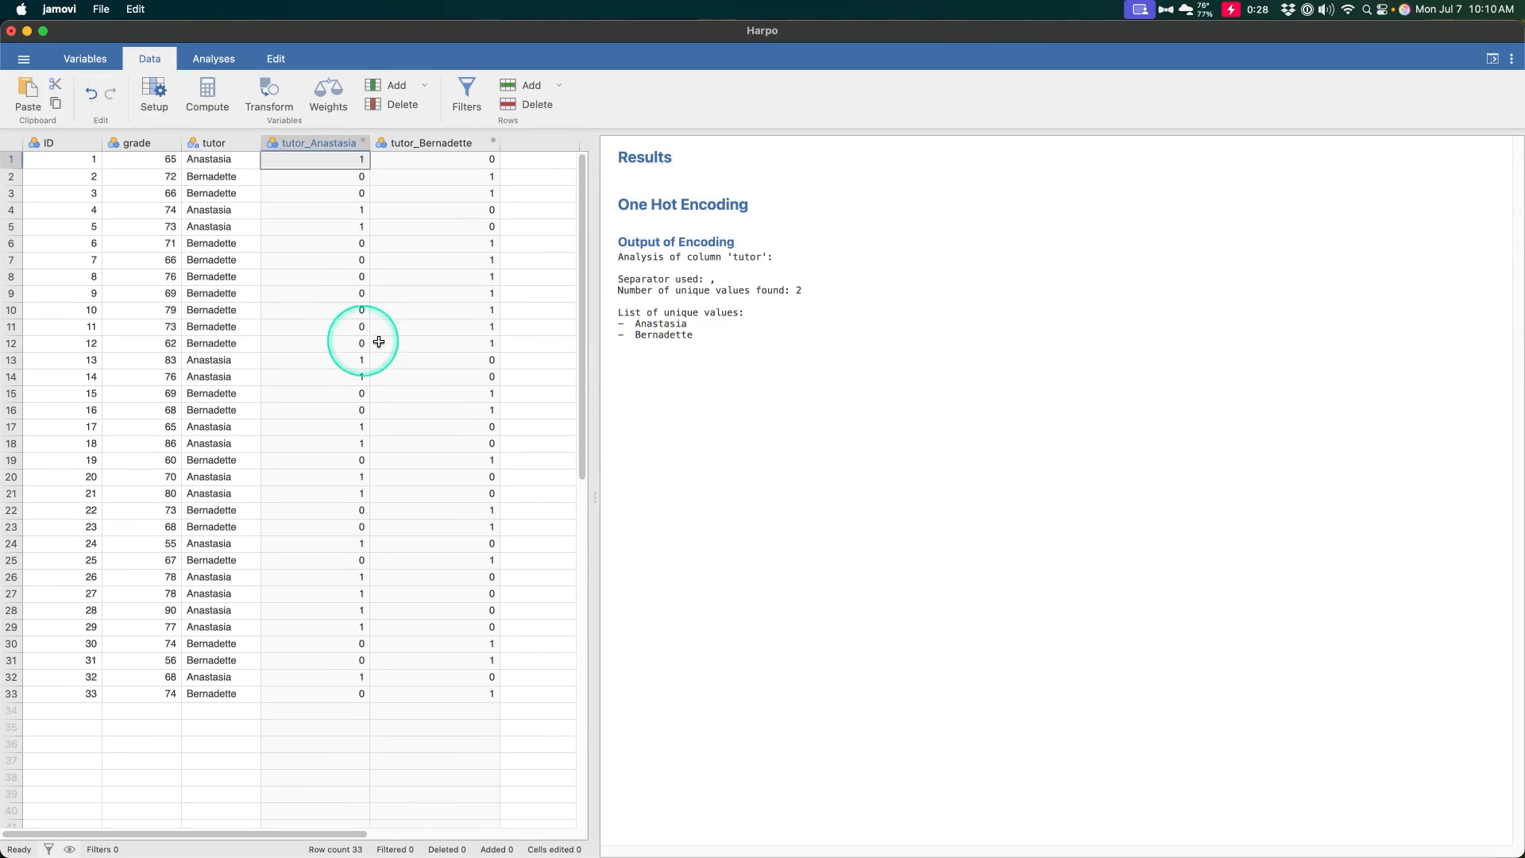
- Start a Linear Regression analysis with grade as the dependent variable
left_click(201, 68)
left_click(211, 95)
left_click(224, 271)
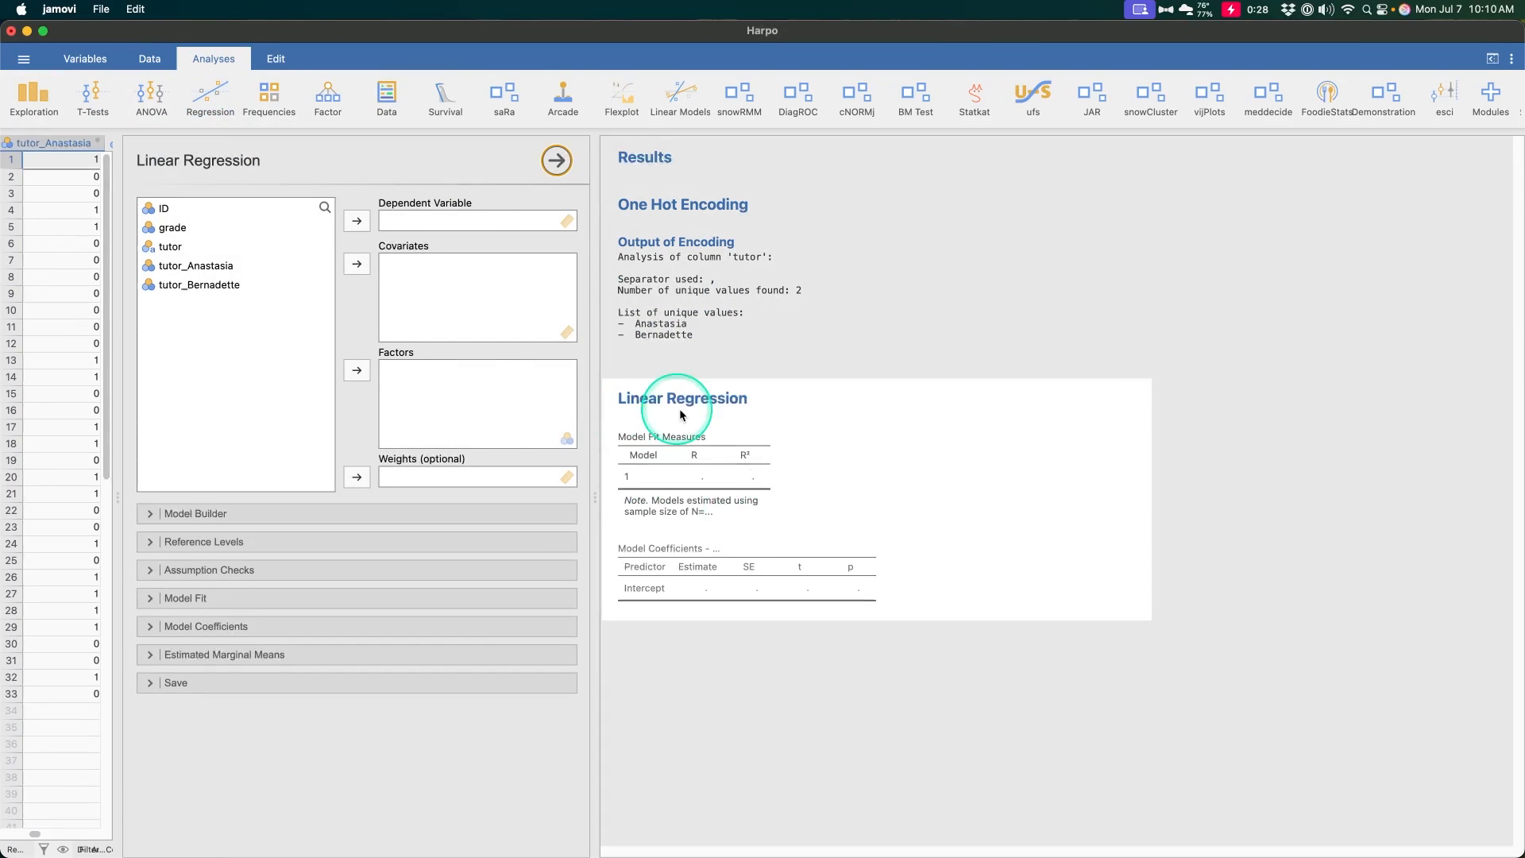
left_click(176, 228)
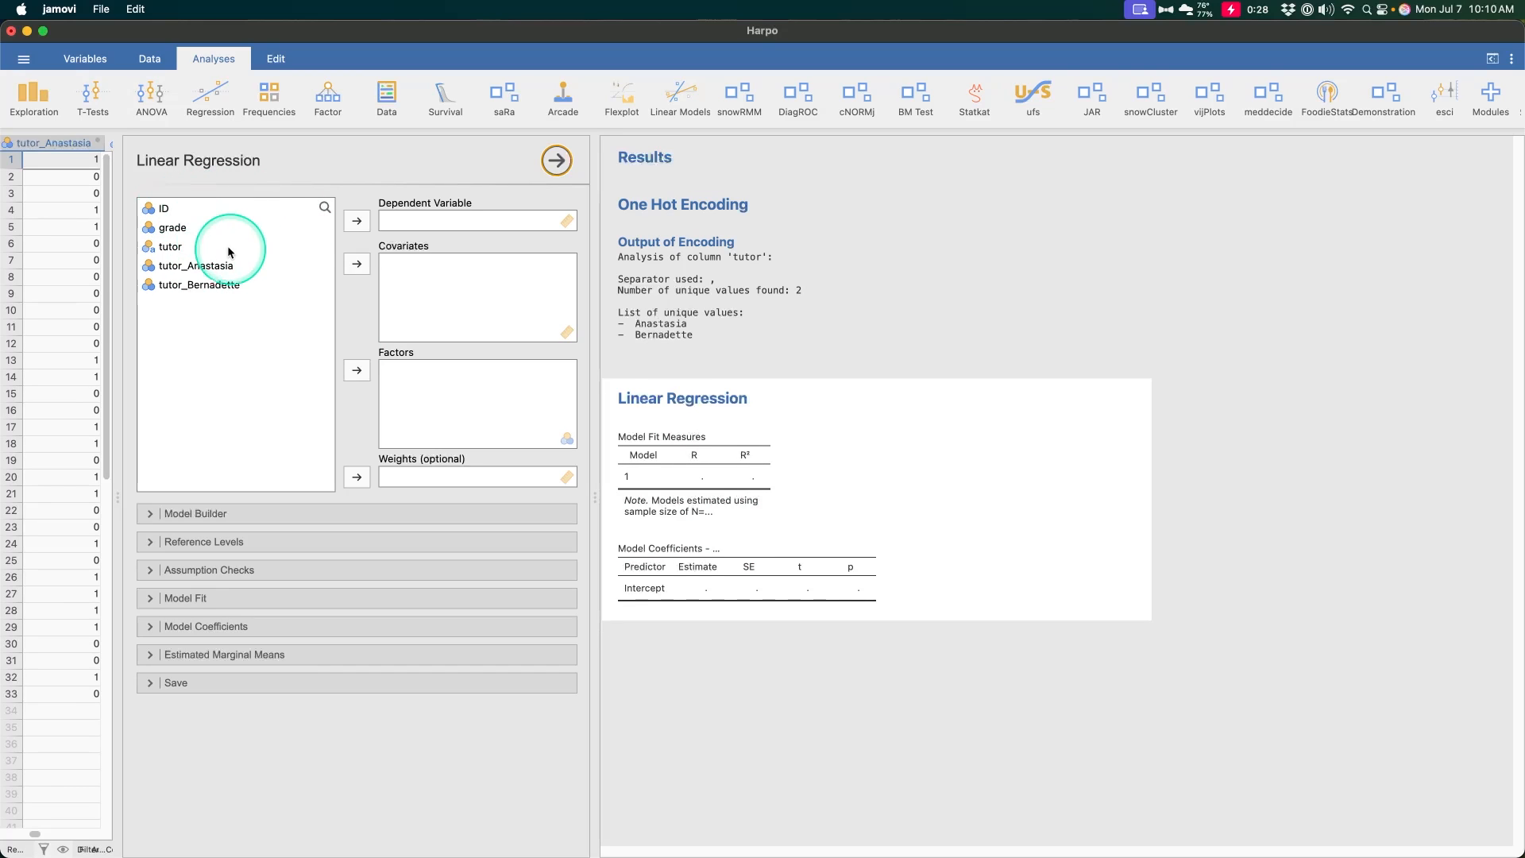
left_click(357, 222)
- Add both tutor indicator variables as factors of the regression, and take the second indicator out of the factors again
left_click(204, 251)
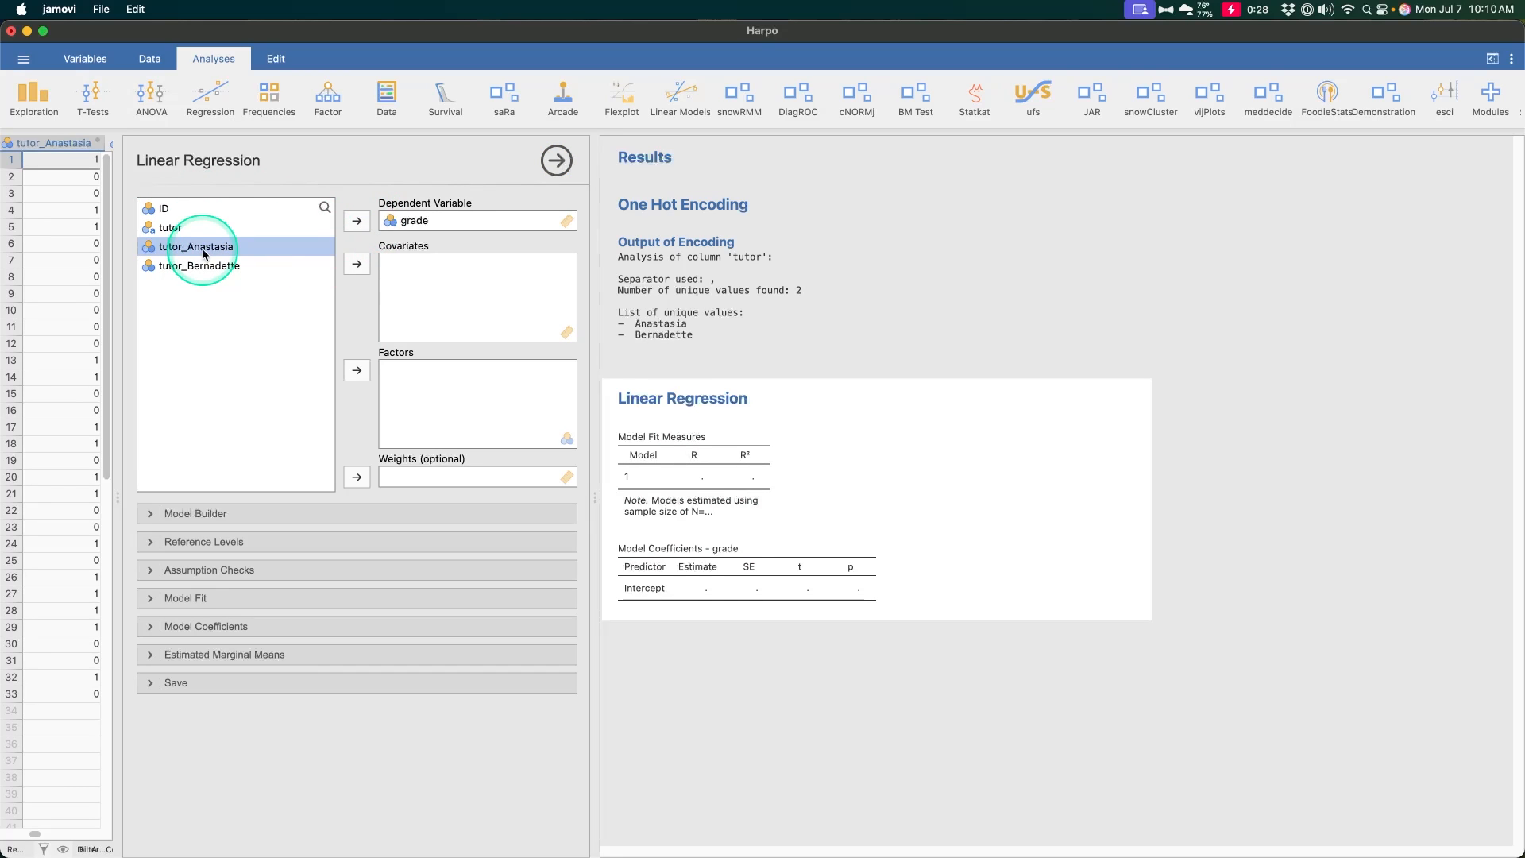
left_click(201, 265, "shift")
left_click(359, 264)
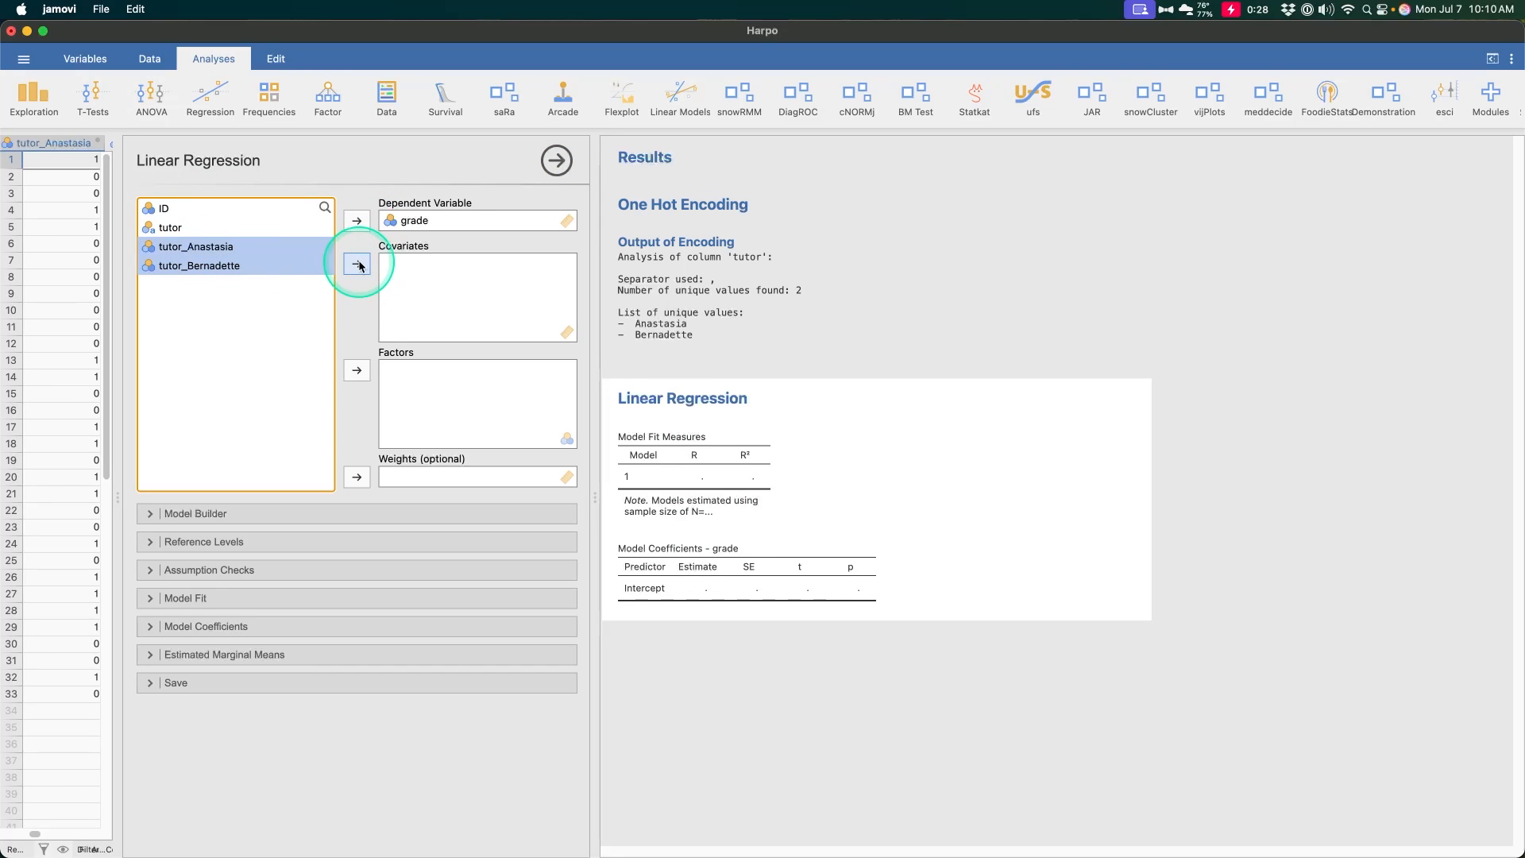
left_click(357, 370)
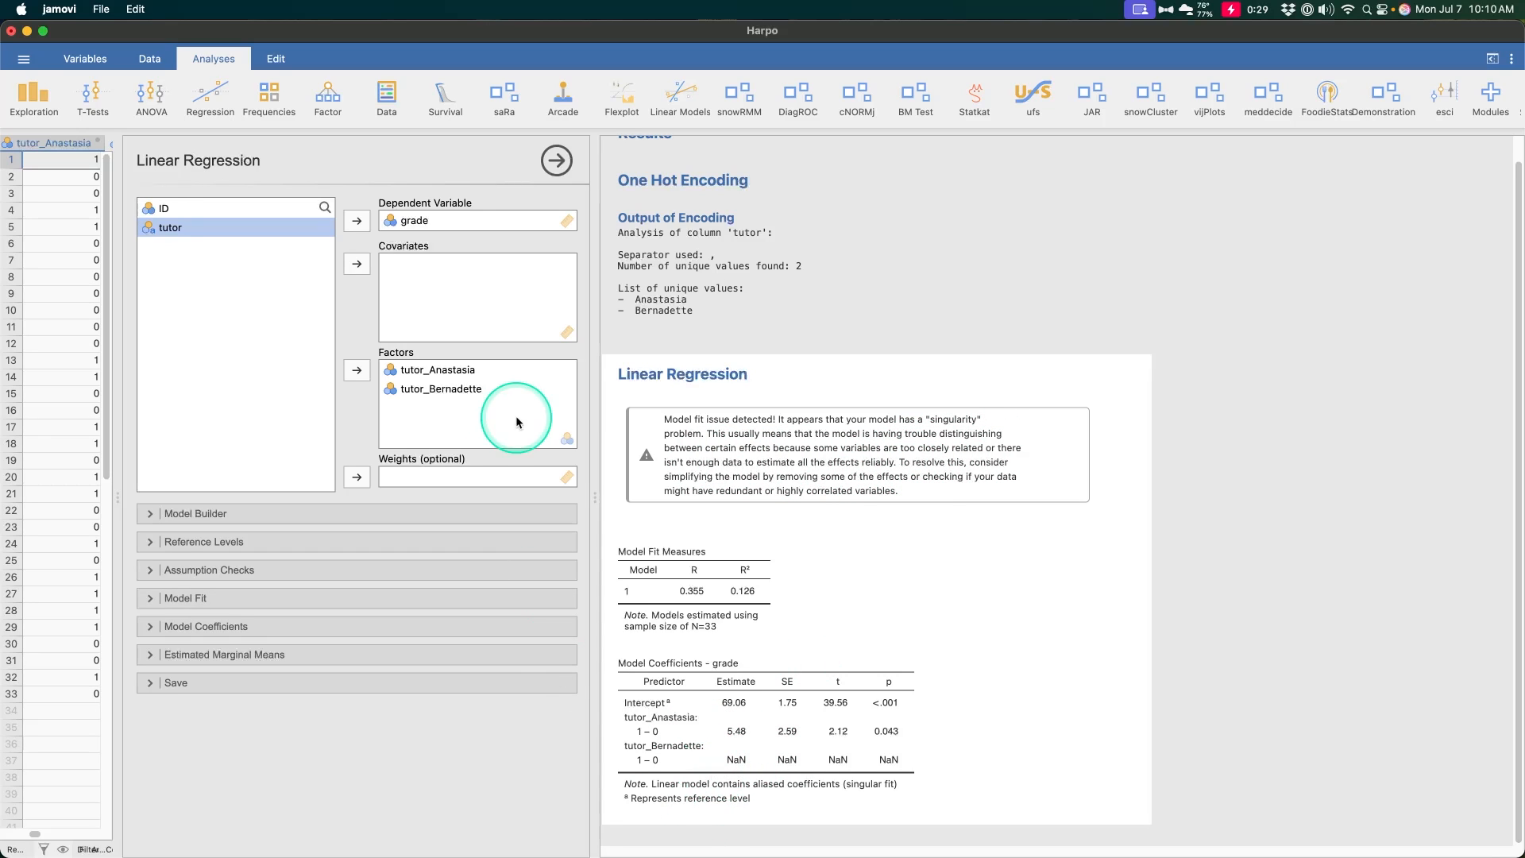
left_click(444, 389)
left_click(357, 370)
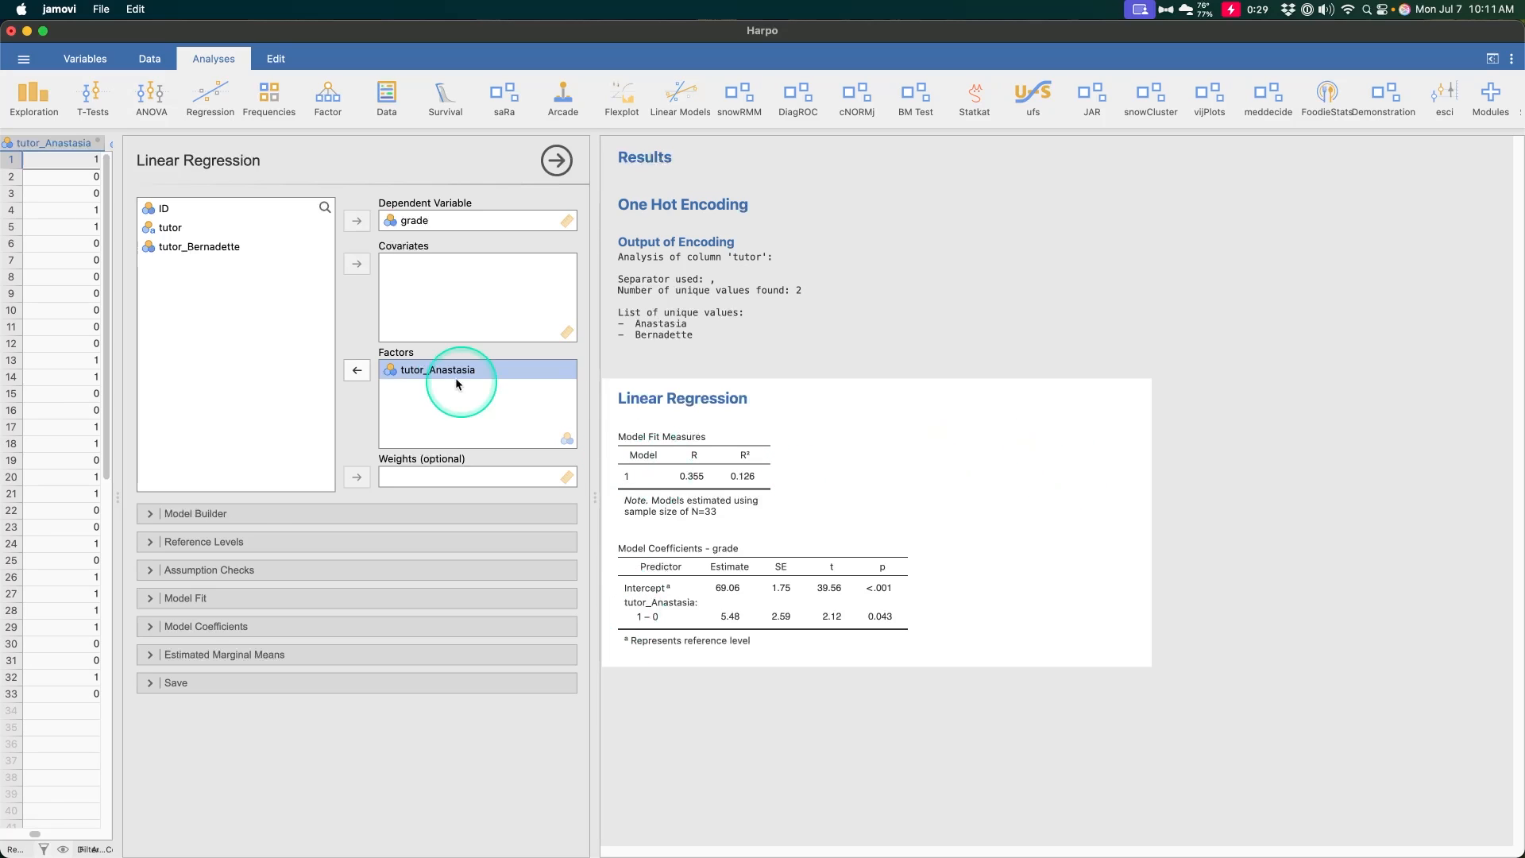
- Add the standardized estimate to the regression's model coefficients and widen the data sheet pane to show both tutor indicator columns
left_click(199, 627)
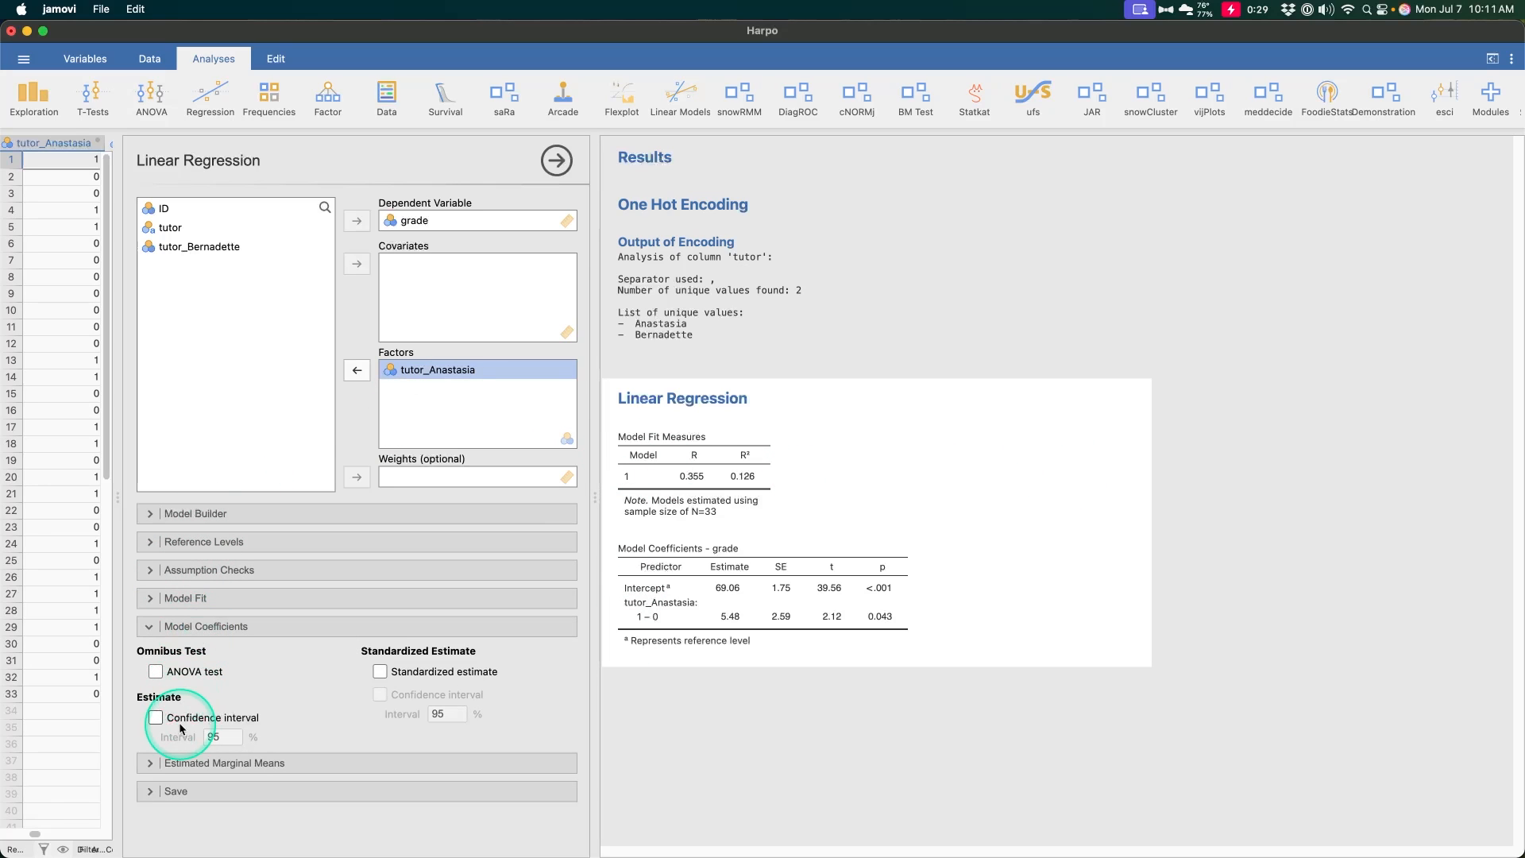
left_click(381, 672)
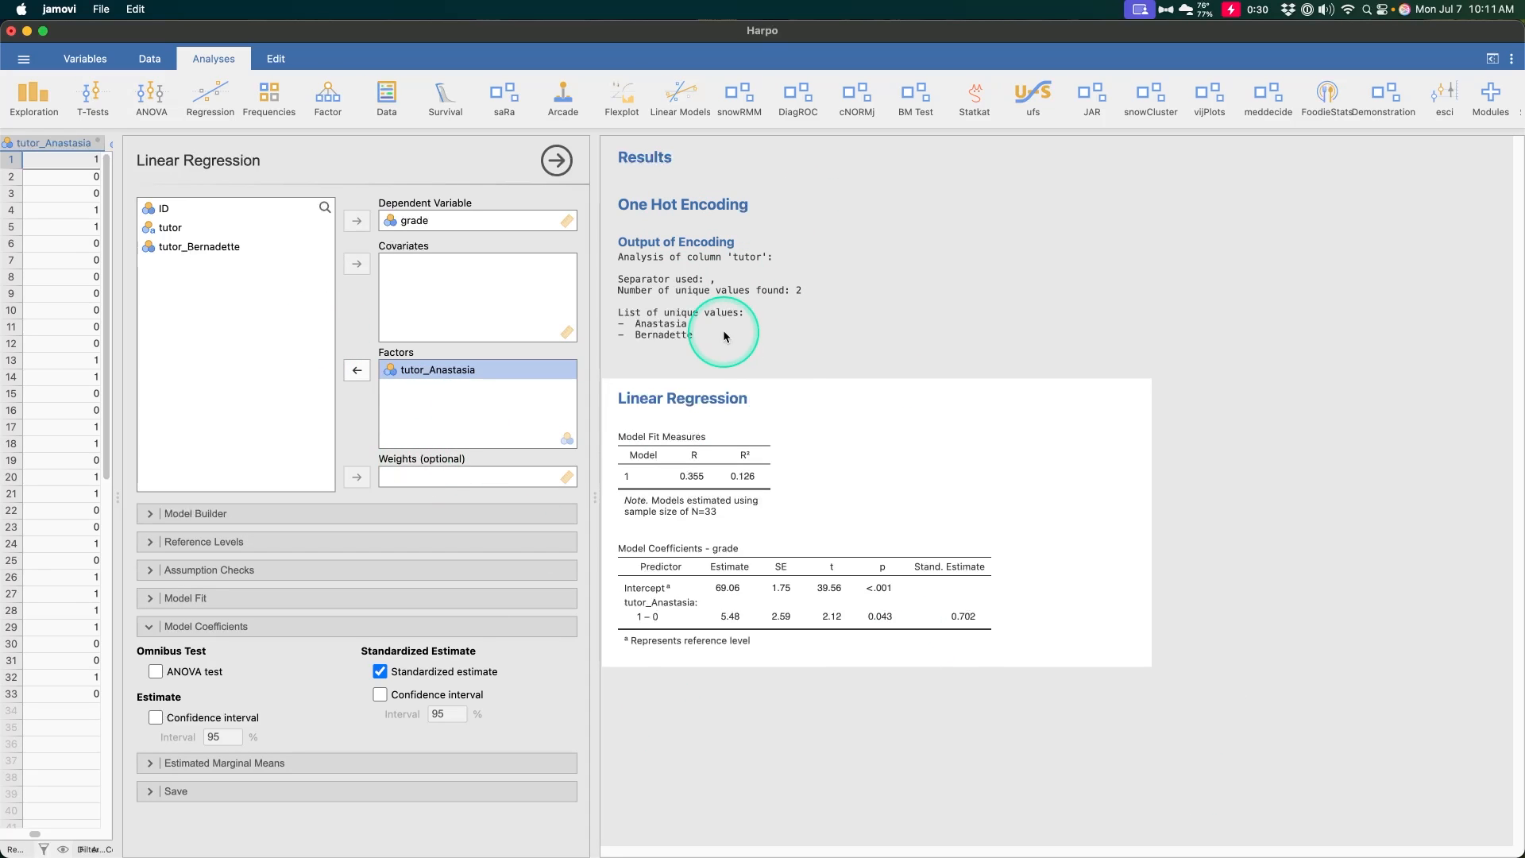
left_click(118, 498)
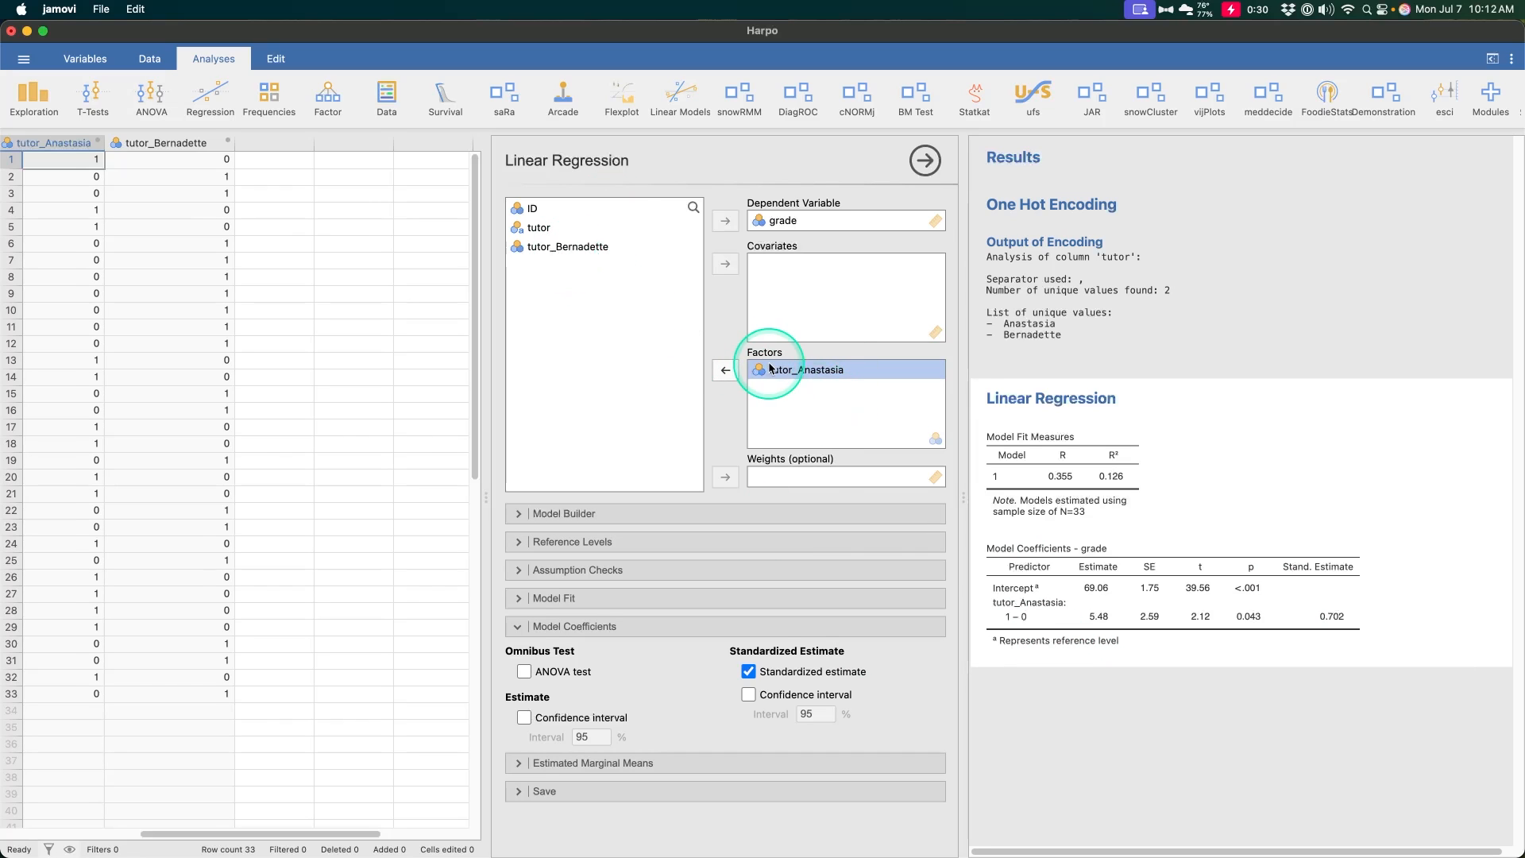
- Replace the first tutor indicator with the second tutor indicator as the only factor of the regression
left_click(725, 370)
left_click(580, 268)
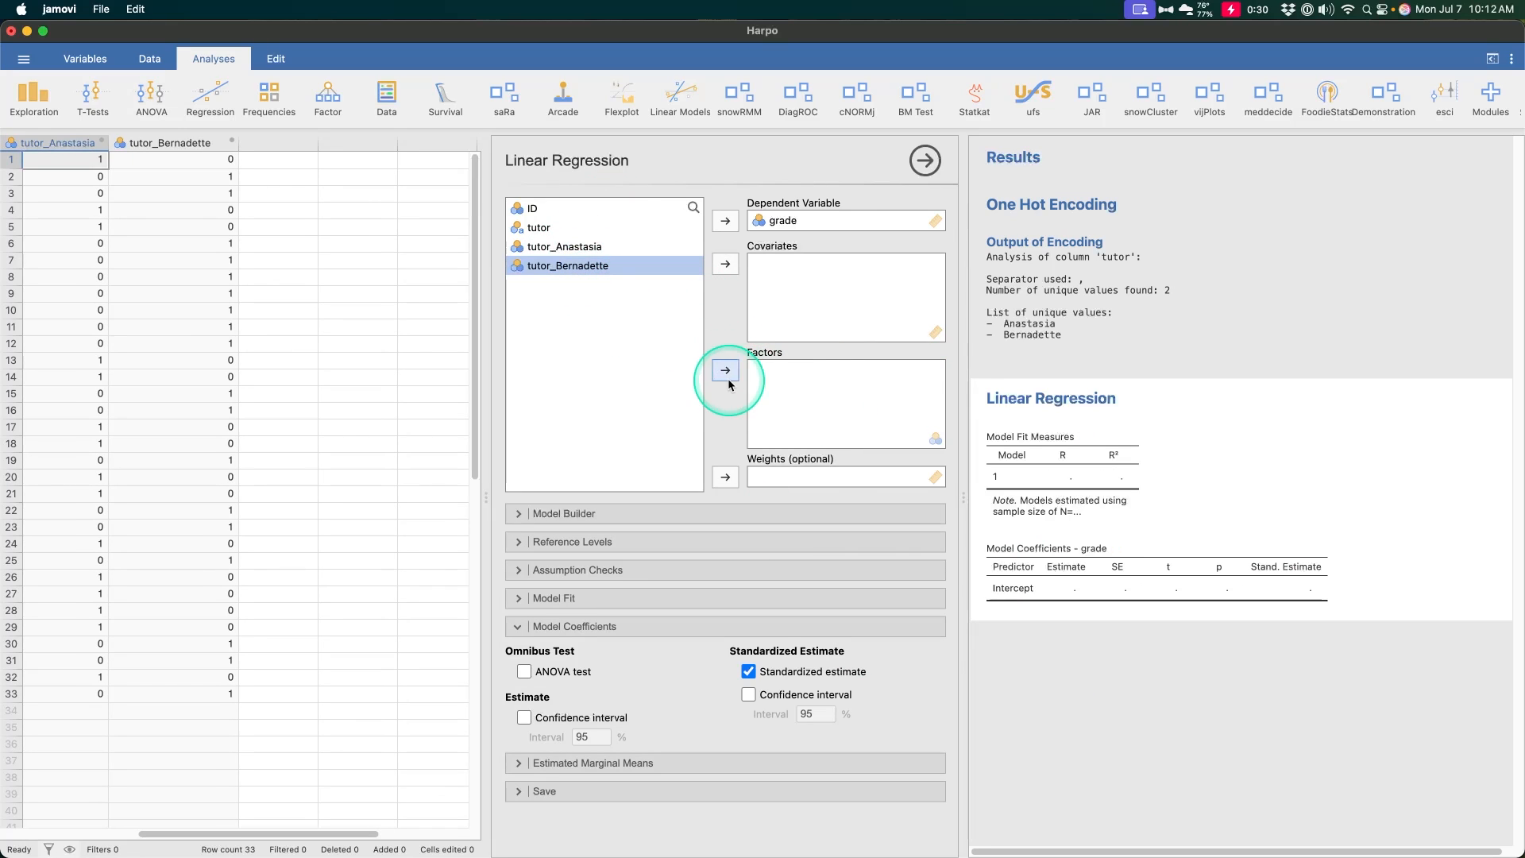
left_click(725, 370)
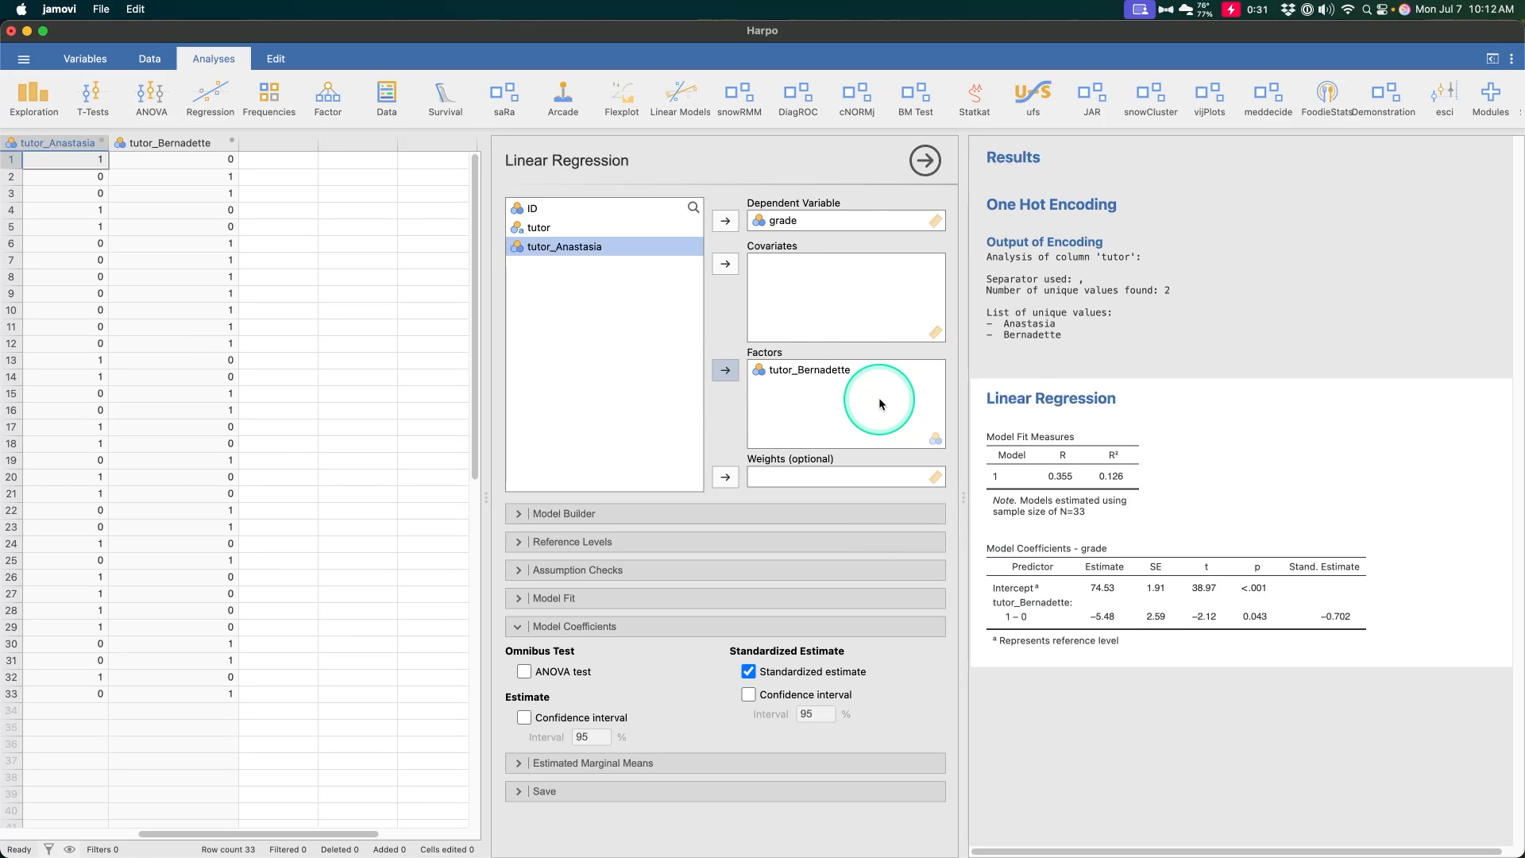
- Reopen the existing One Hot Encoding analysis of tutor and start a second One Hot Encoding analysis
left_click(1164, 322)
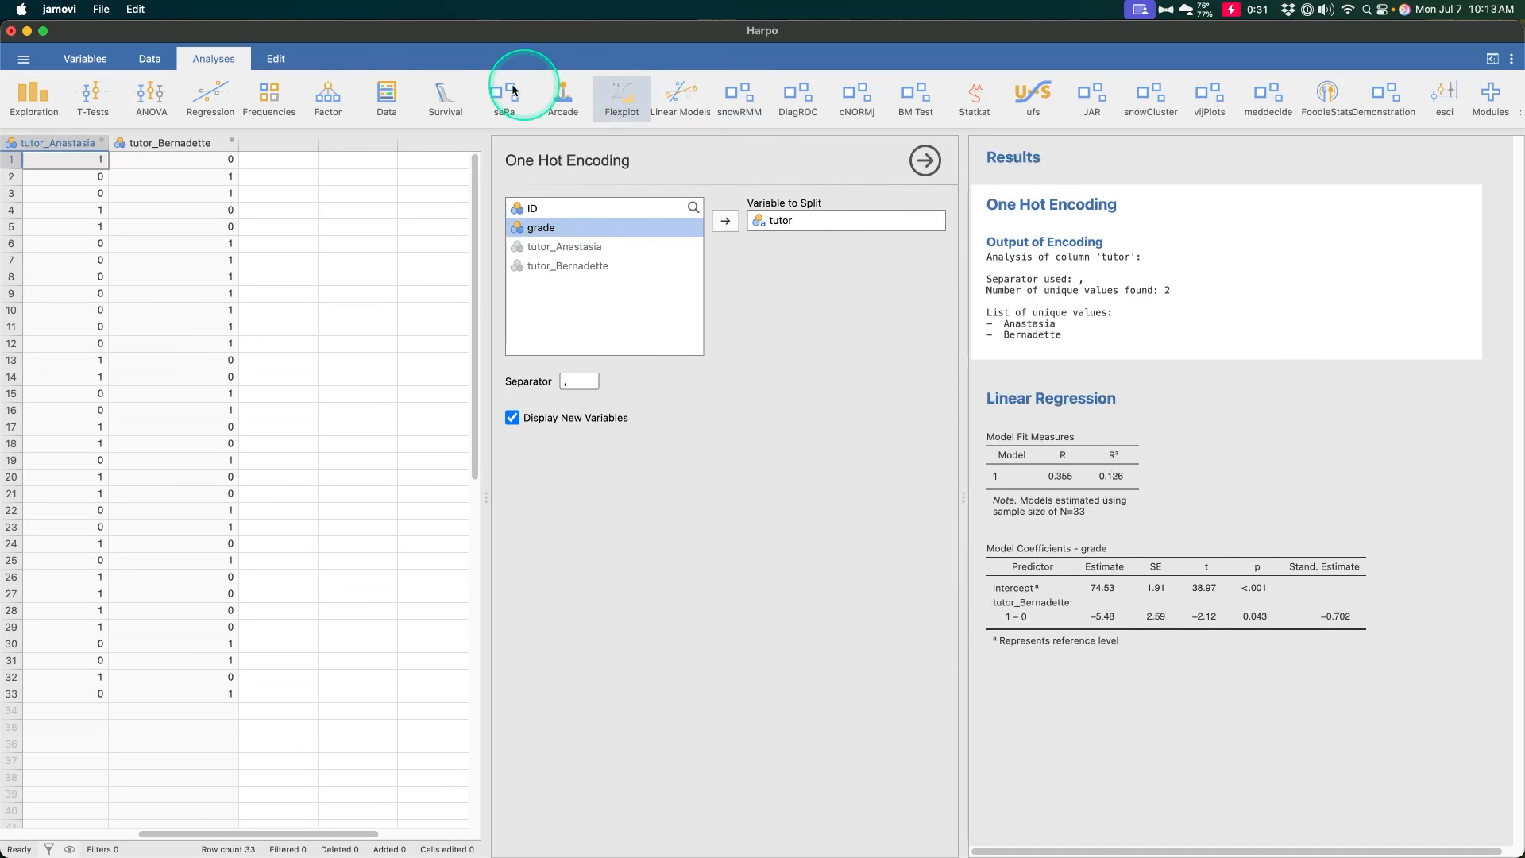
left_click(386, 93)
left_click(407, 255)
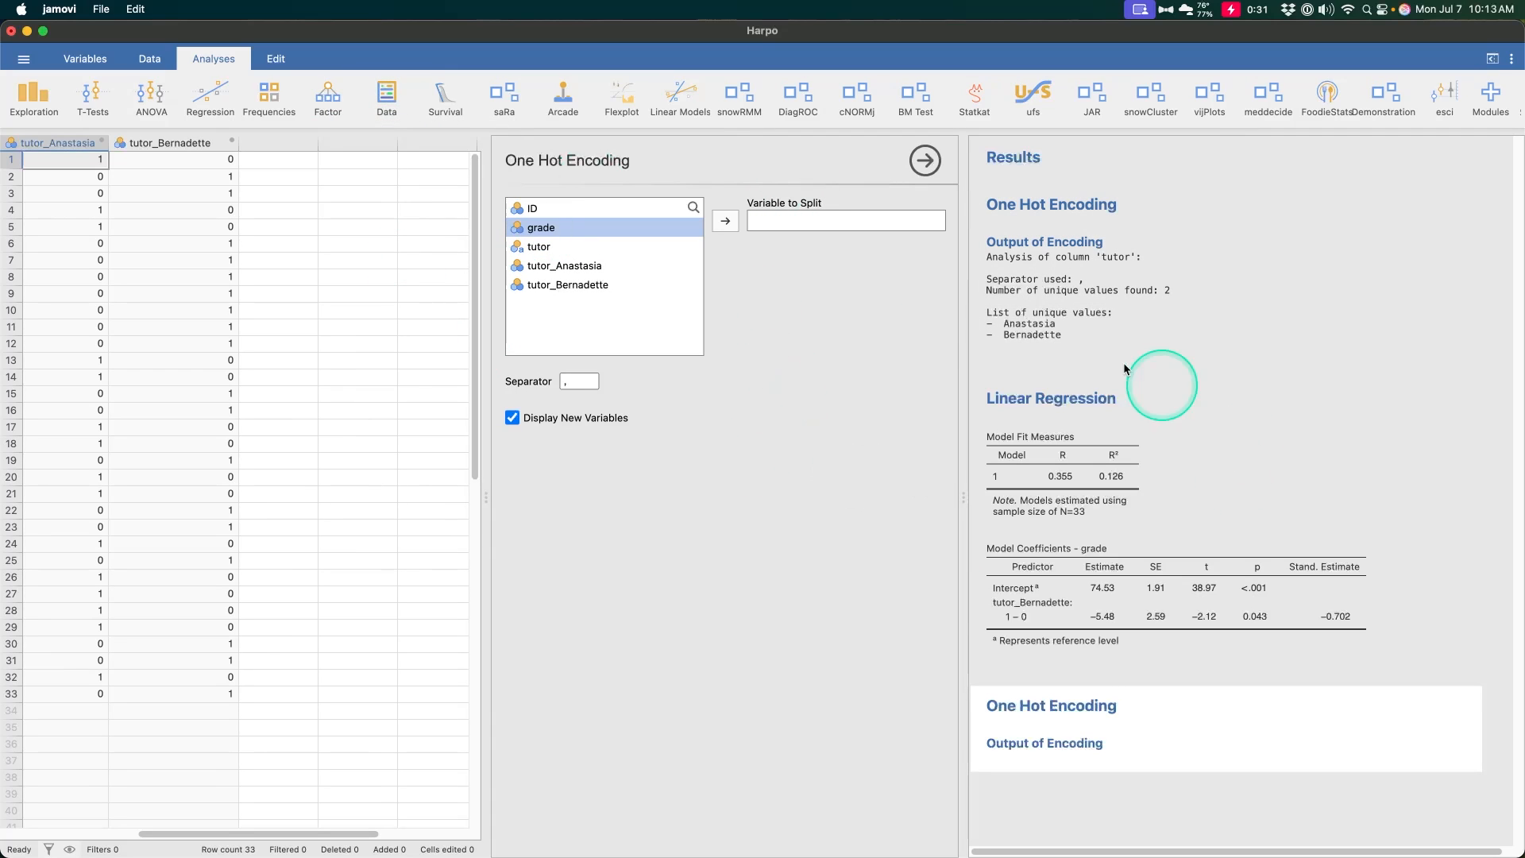